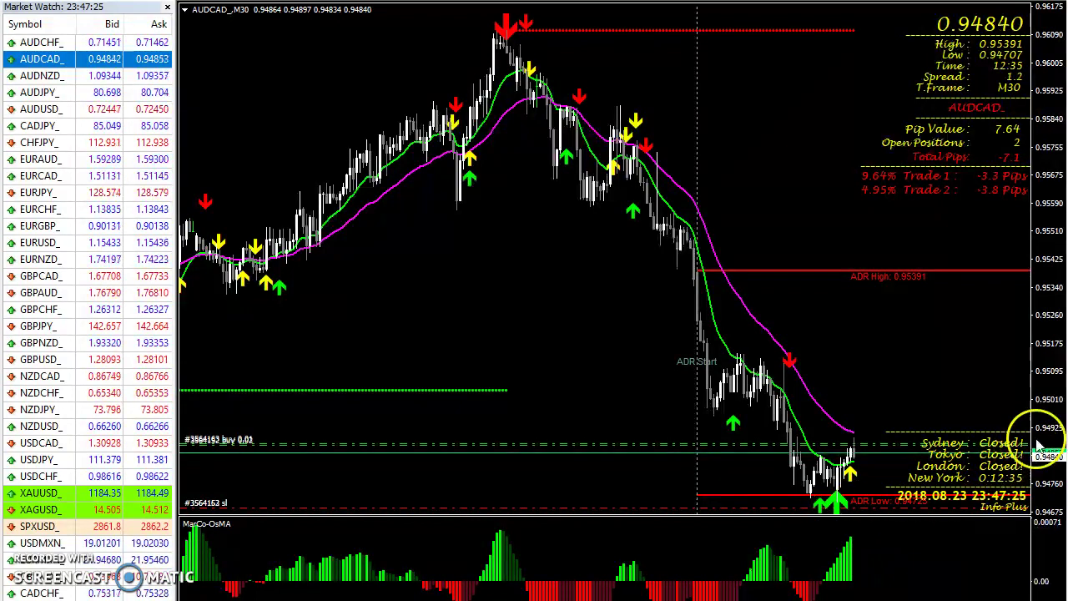
# Move one AUDCAD buy trade's stop loss on the M30 chart to just below the other trade's stop-loss line
pyautogui.moveTo(1047, 390); pyautogui.dragTo(879, 467)
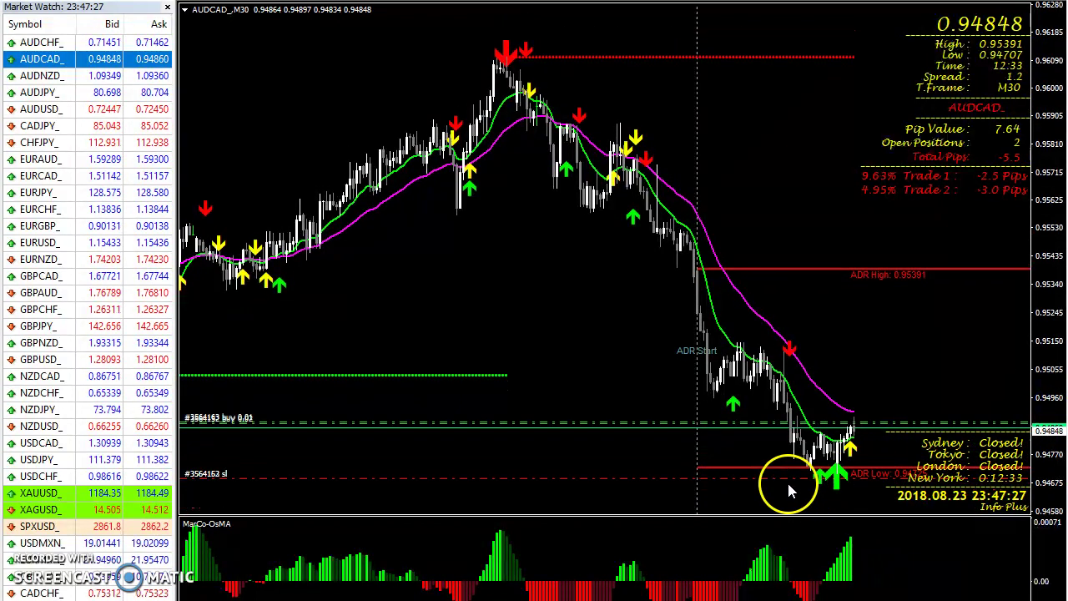
pyautogui.moveTo(782, 479); pyautogui.dragTo(782, 496)
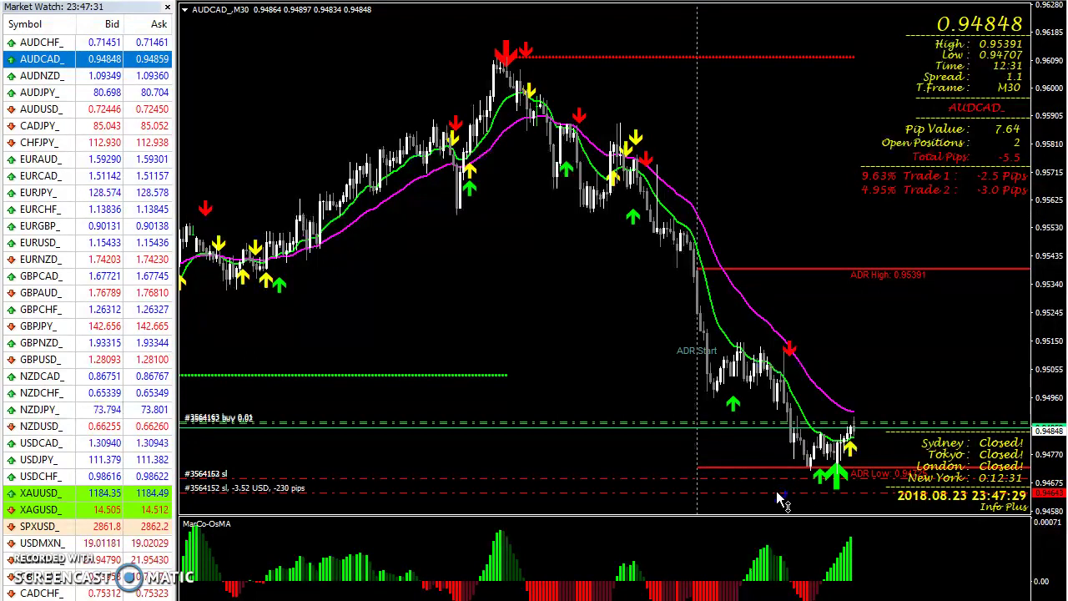
pyautogui.moveTo(781, 499); pyautogui.dragTo(772, 482)
pyautogui.click(768, 489)
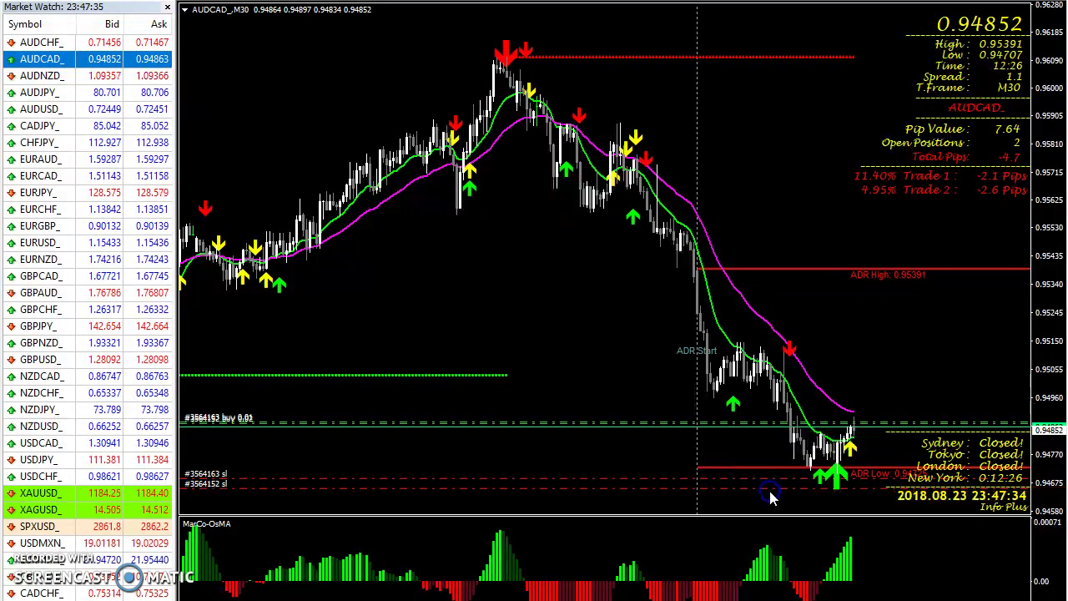
pyautogui.moveTo(1040, 492); pyautogui.dragTo(1052, 401)
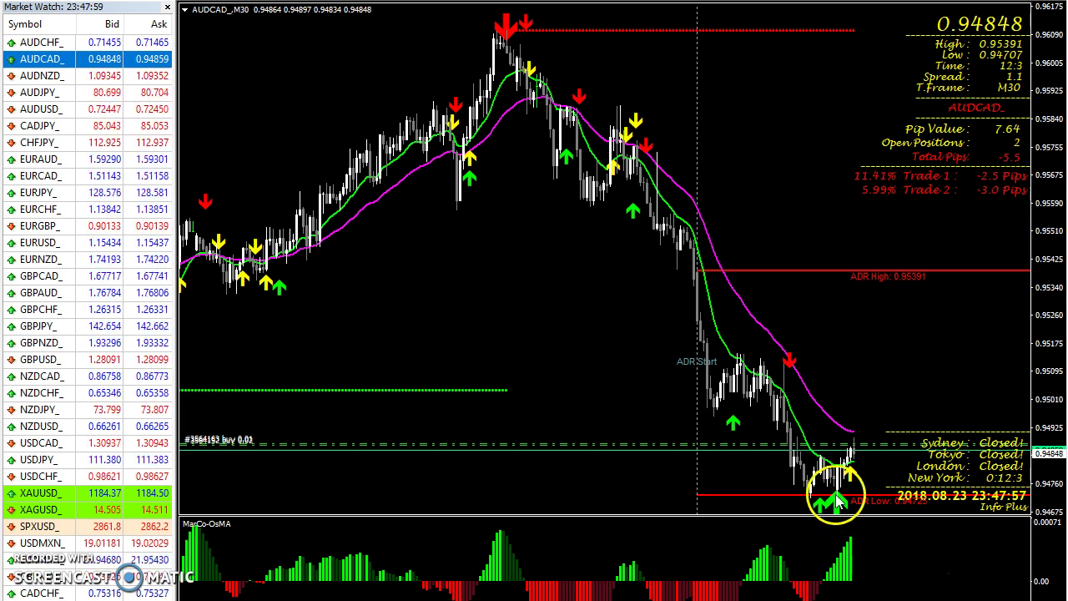
# Measure the price move from the yellow sell arrow after the chart's high to the large green buy arrow and to the latest candle
pyautogui.moveTo(851, 454)
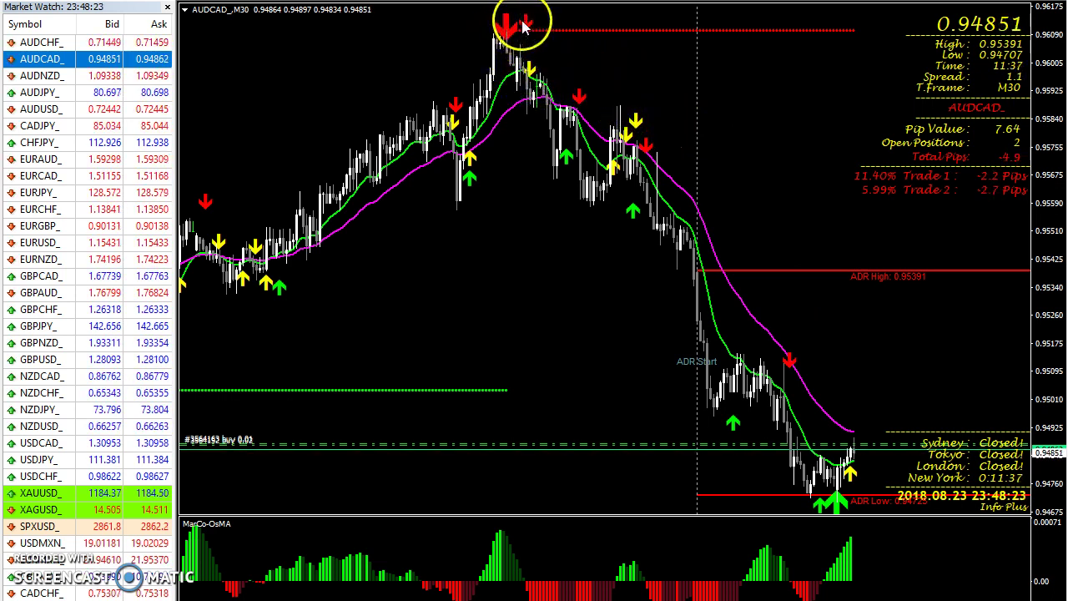
pyautogui.moveTo(527, 73)
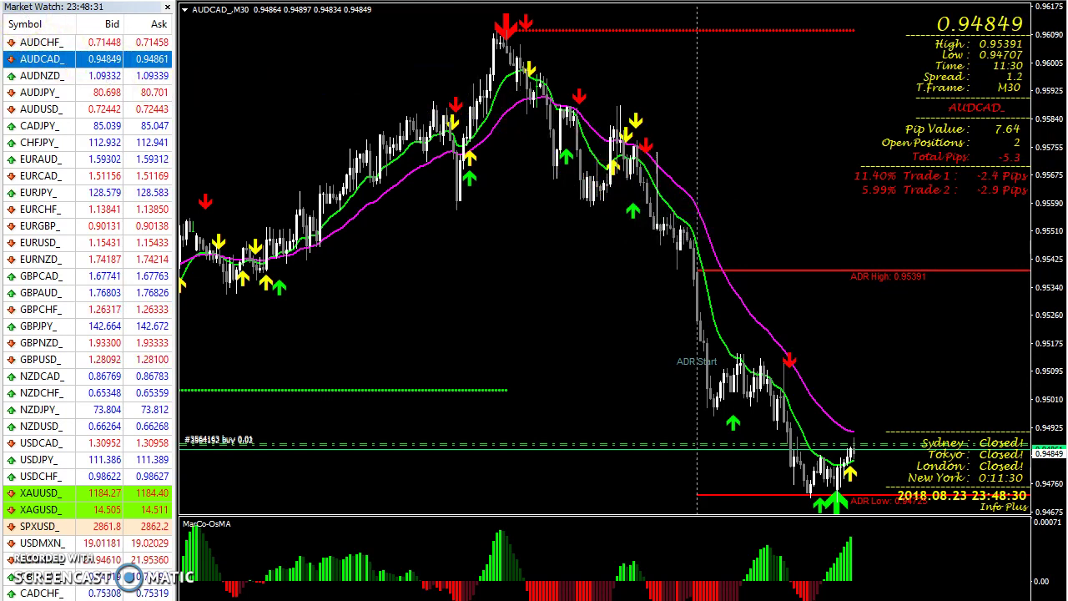
pyautogui.middleClick(321, 41)
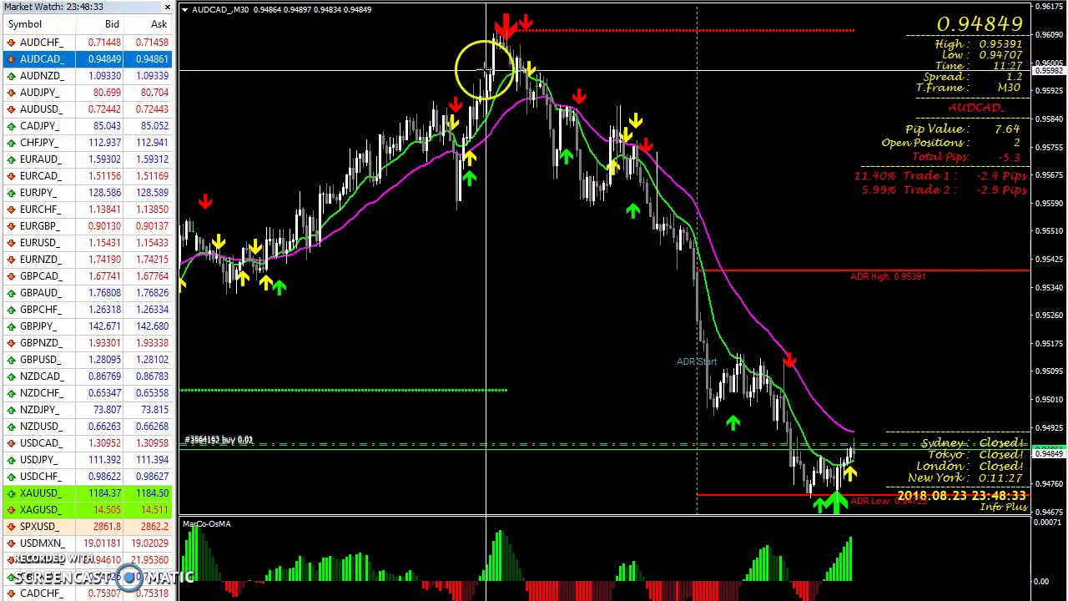
pyautogui.moveTo(532, 80); pyautogui.dragTo(839, 495)
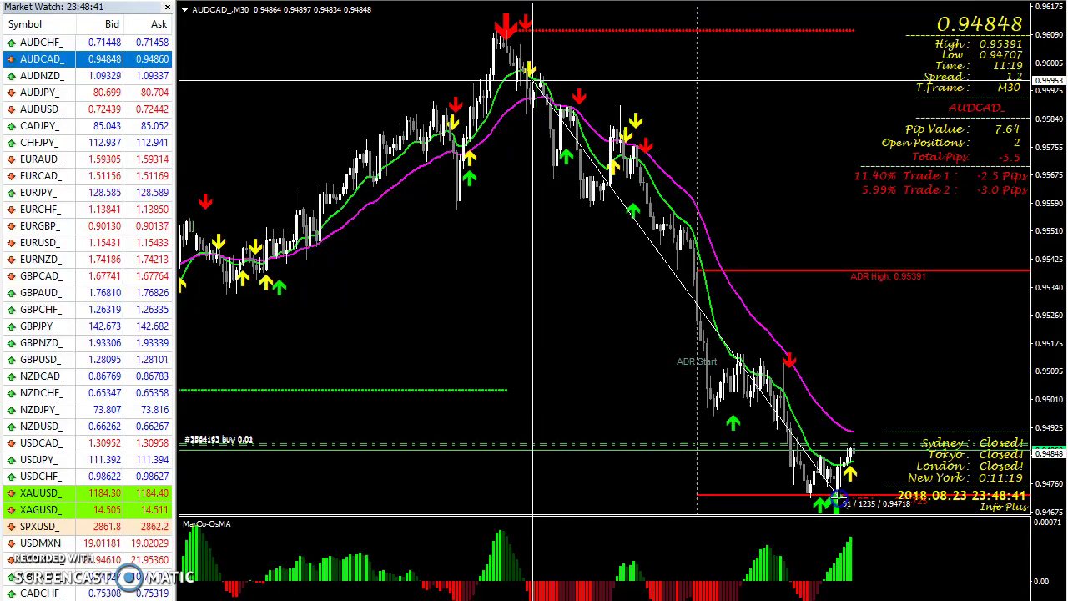
pyautogui.moveTo(837, 501); pyautogui.dragTo(848, 455)
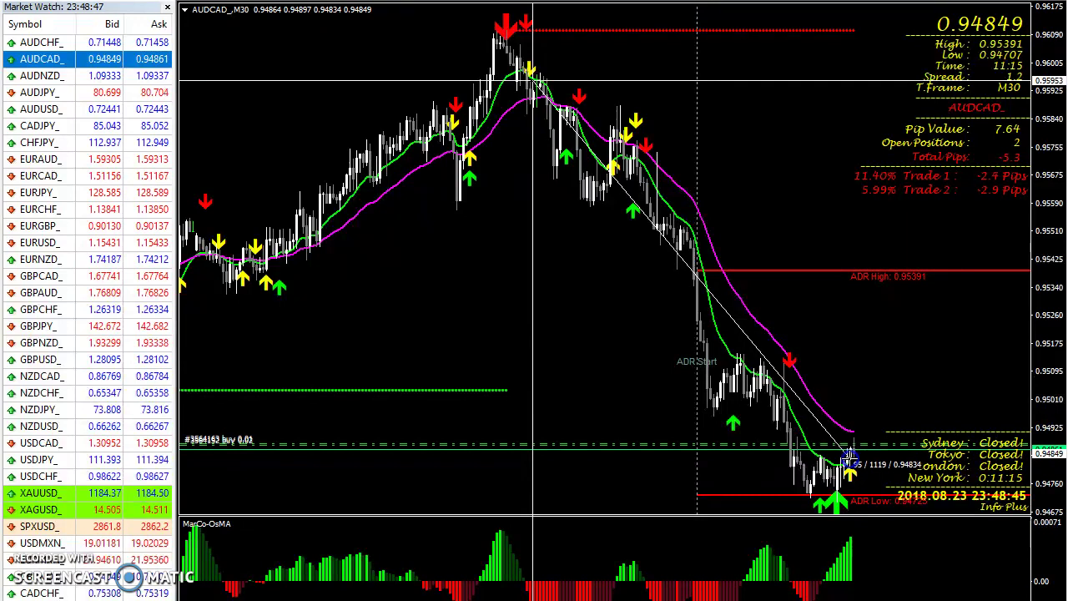
pyautogui.moveTo(849, 457); pyautogui.dragTo(849, 457)
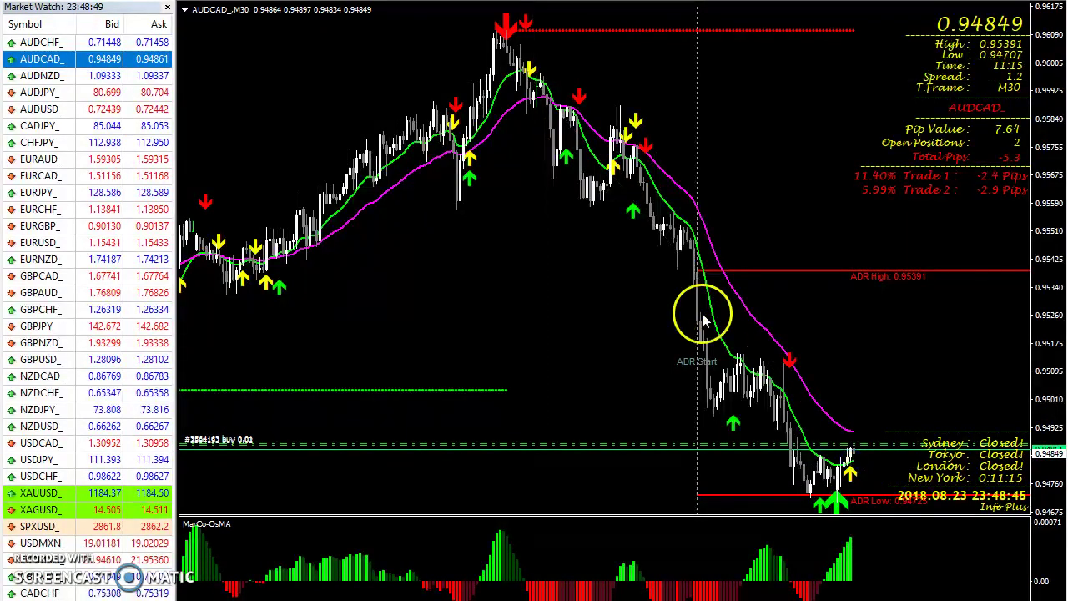
# Examine the latest MarCo-OsMA histogram bars and the green buy arrows around the ADR Low line
pyautogui.moveTo(828, 498)
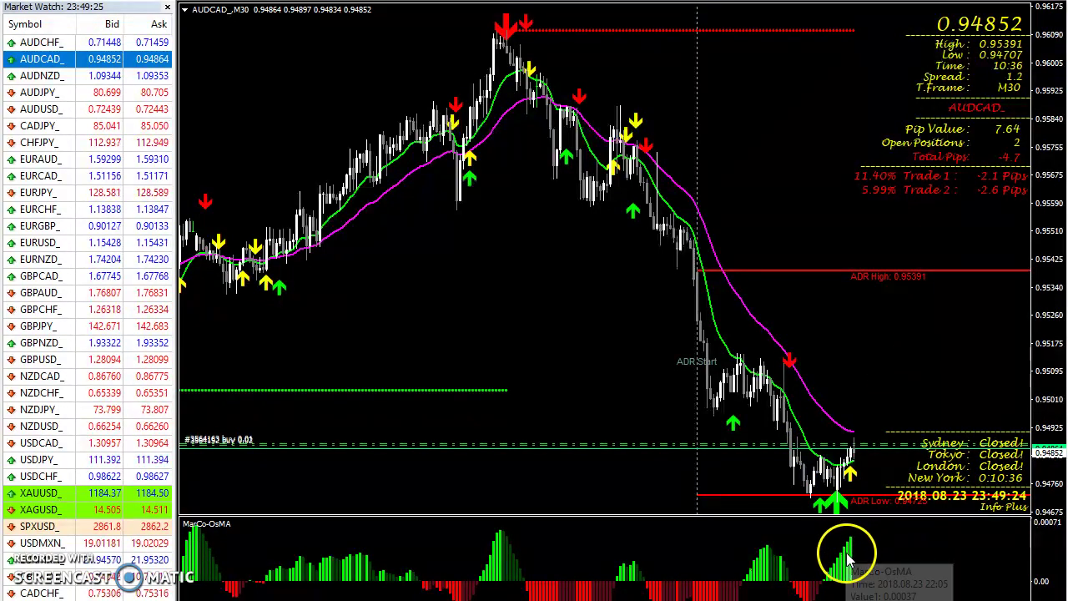
pyautogui.moveTo(848, 561)
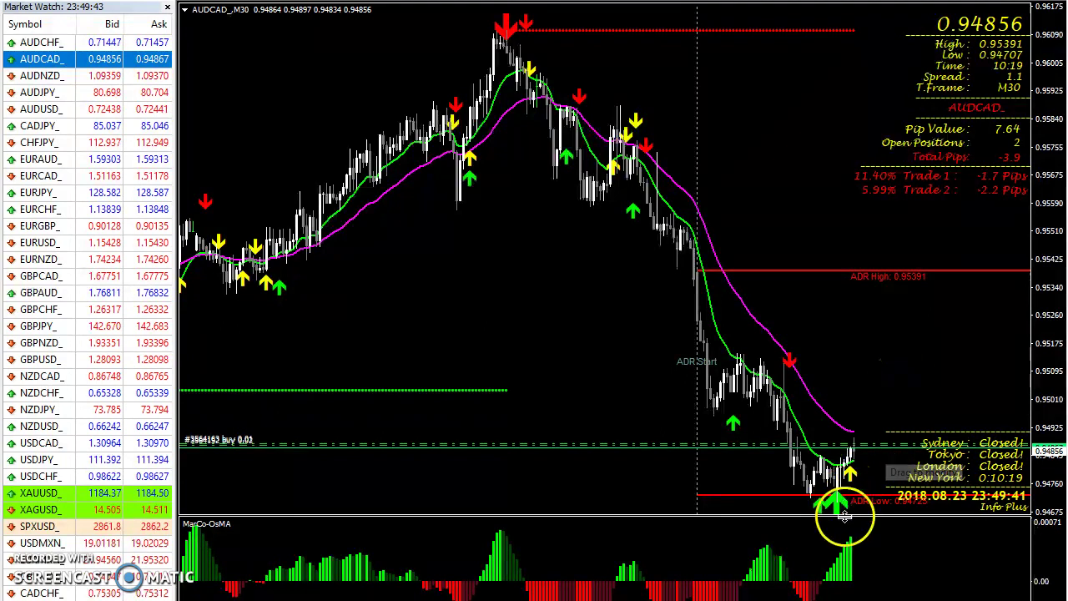
pyautogui.moveTo(1049, 393); pyautogui.dragTo(1038, 292)
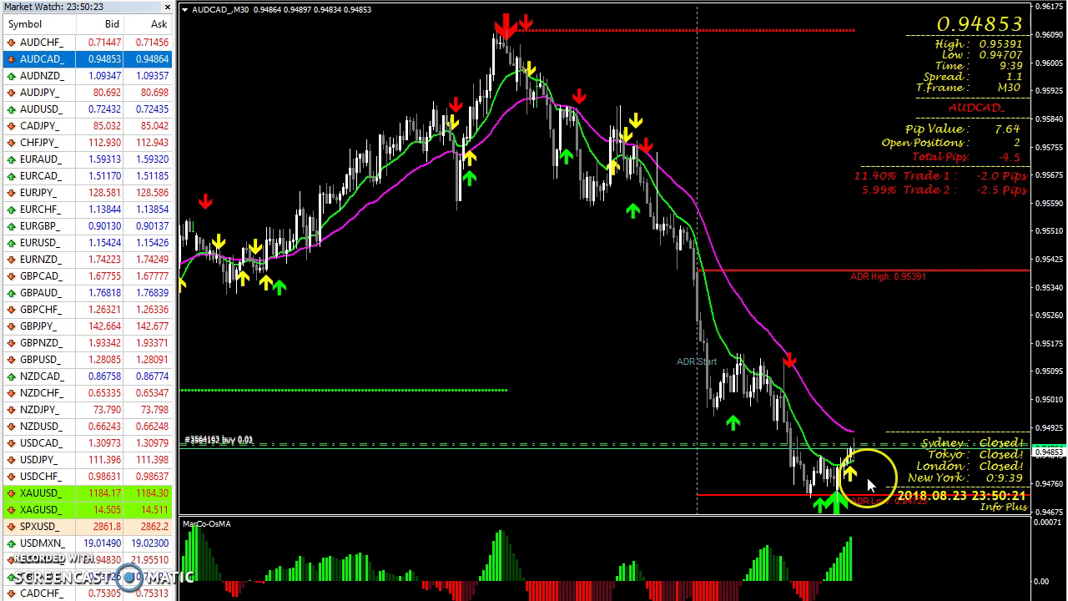
pyautogui.click(817, 510)
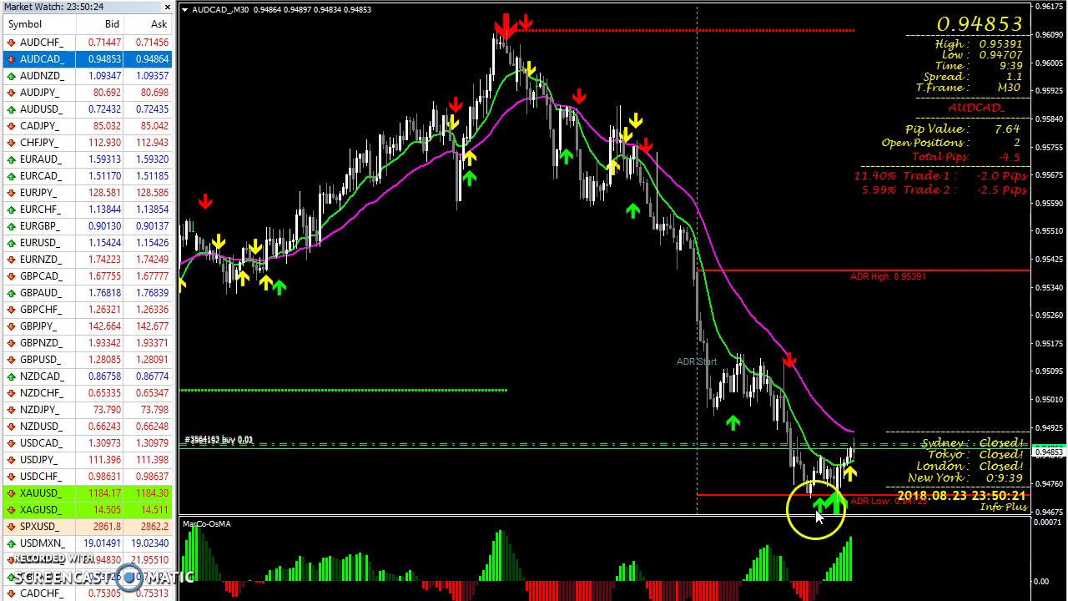
# View AUDCAD on the M15 timeframe at its most recent candles
pyautogui.click(829, 453)
pyautogui.click(523, 66)
pyautogui.click(353, 18)
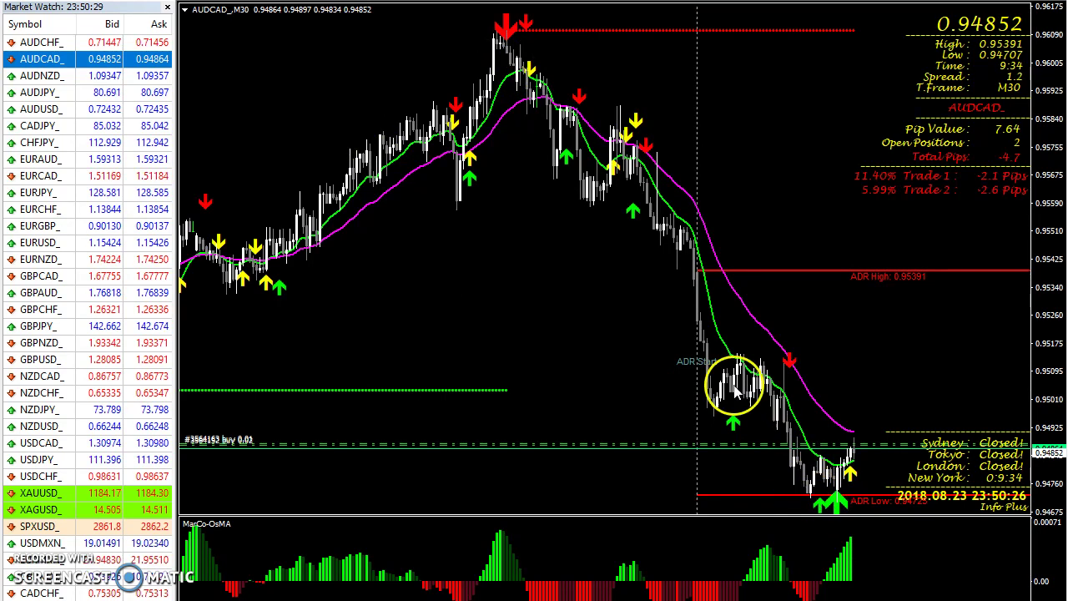
pyautogui.click(381, 53)
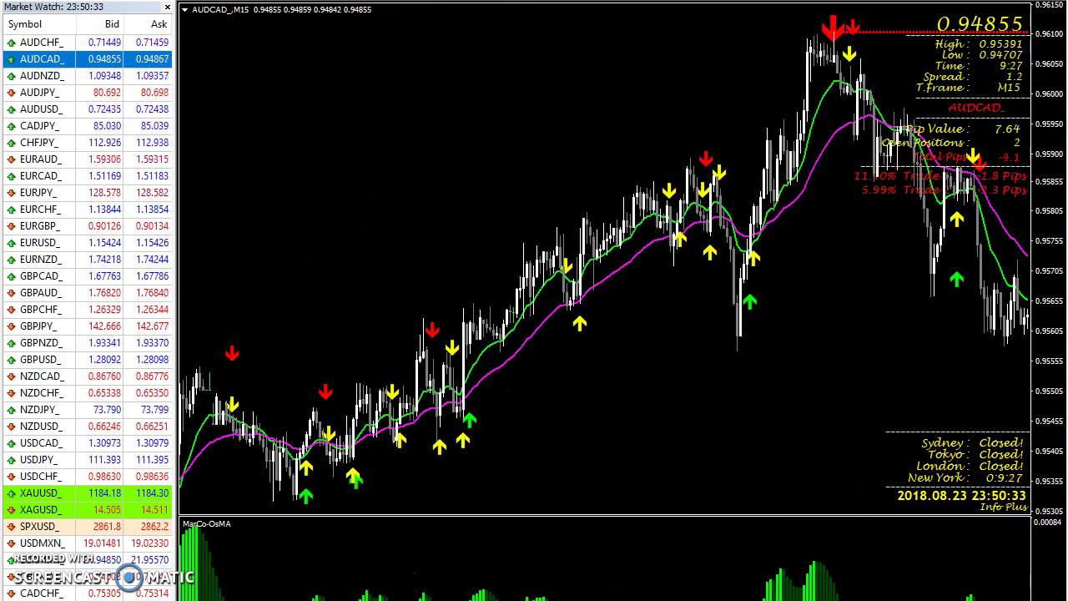
pyautogui.click(142, 0)
pyautogui.click(182, 200)
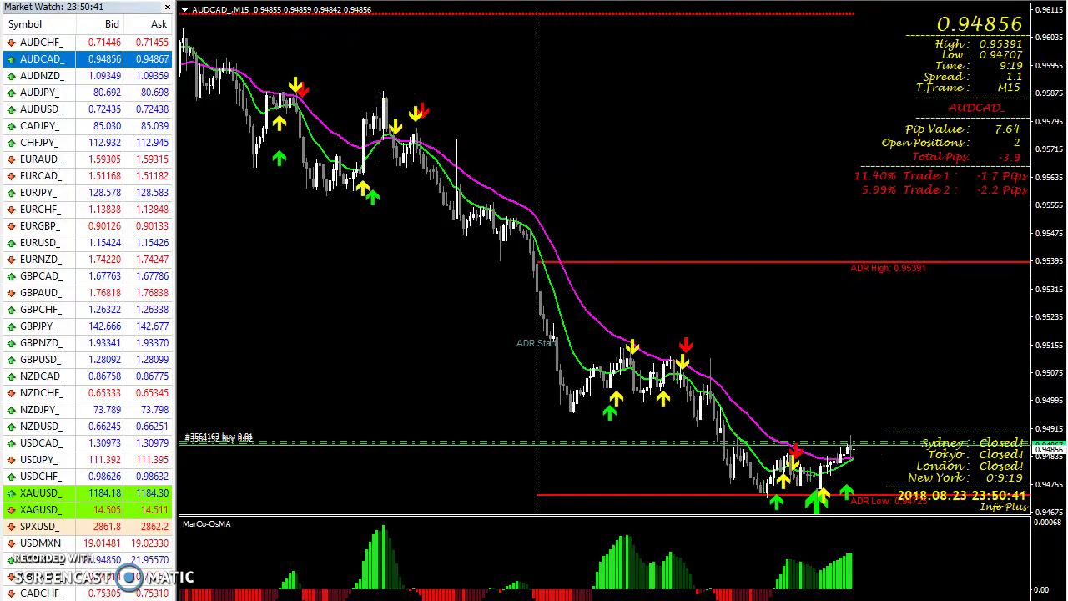
# Compare the AUDCAD signals on the M30, H1 and H4 timeframes
pyautogui.hotkey('ctrl', 'F6')
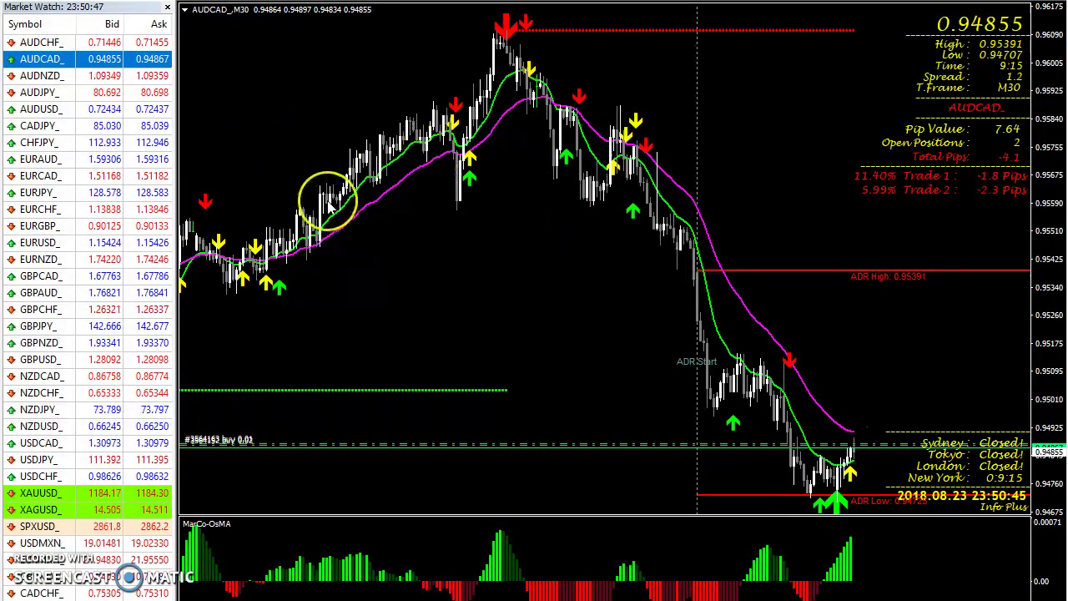
pyautogui.moveTo(331, 205)
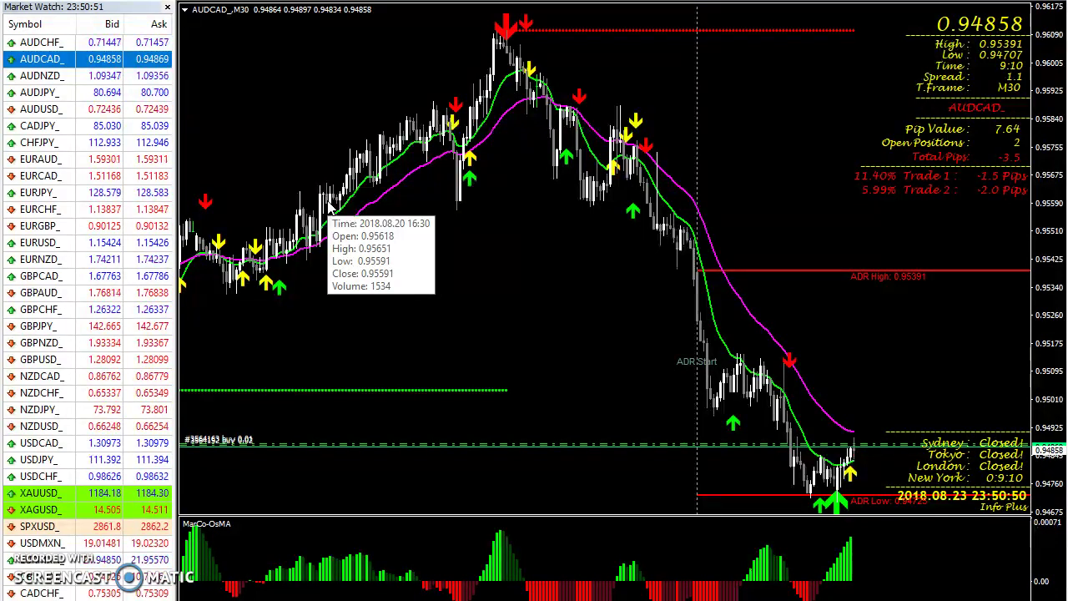
pyautogui.click(318, 80)
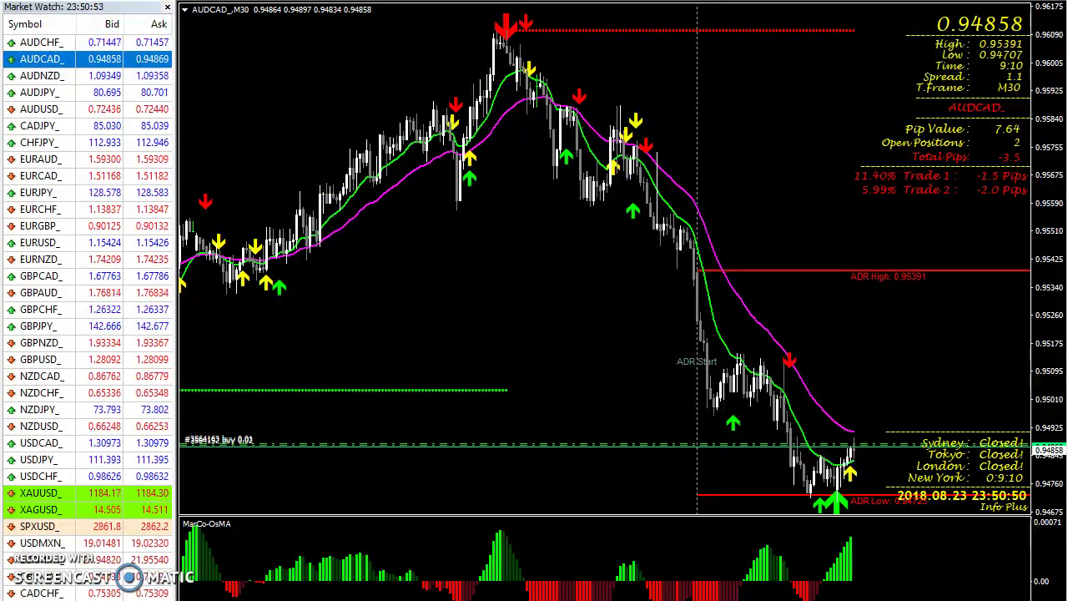
pyautogui.write('H1')
pyautogui.press('Return')
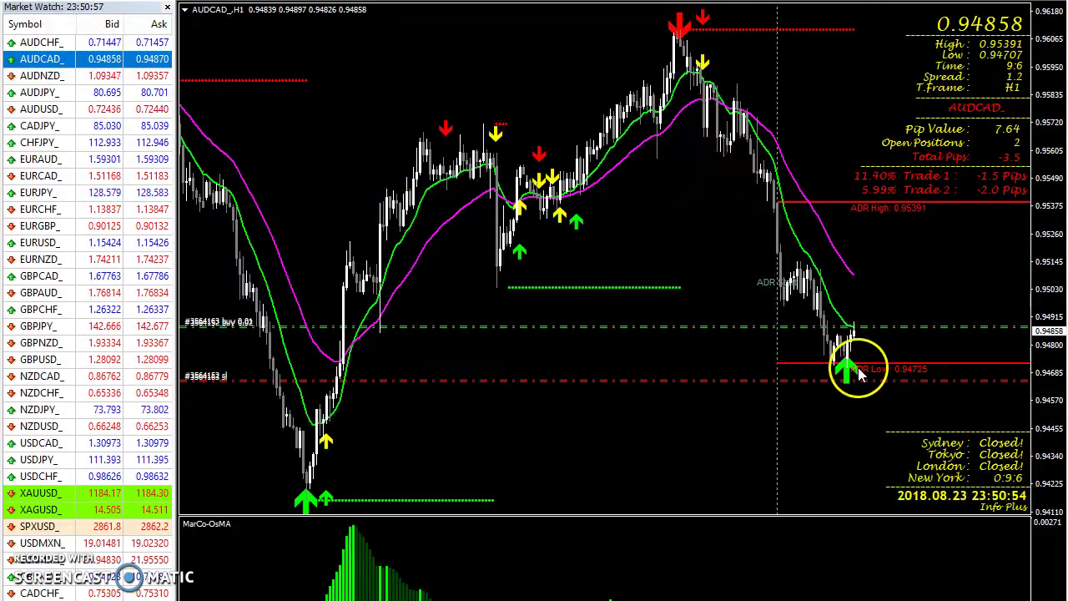
pyautogui.write('H4')
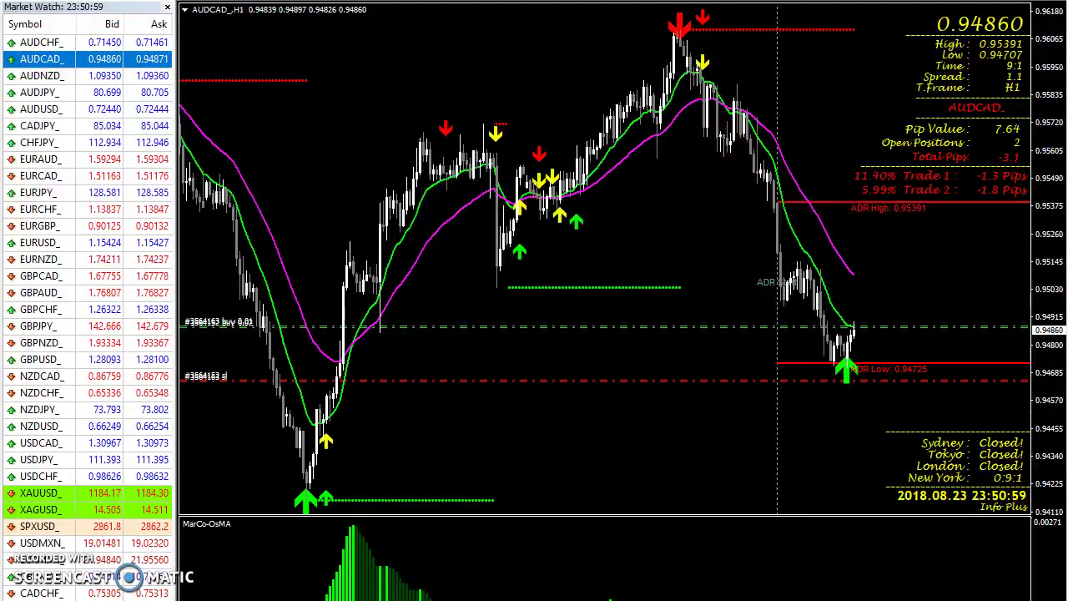
pyautogui.press('Return')
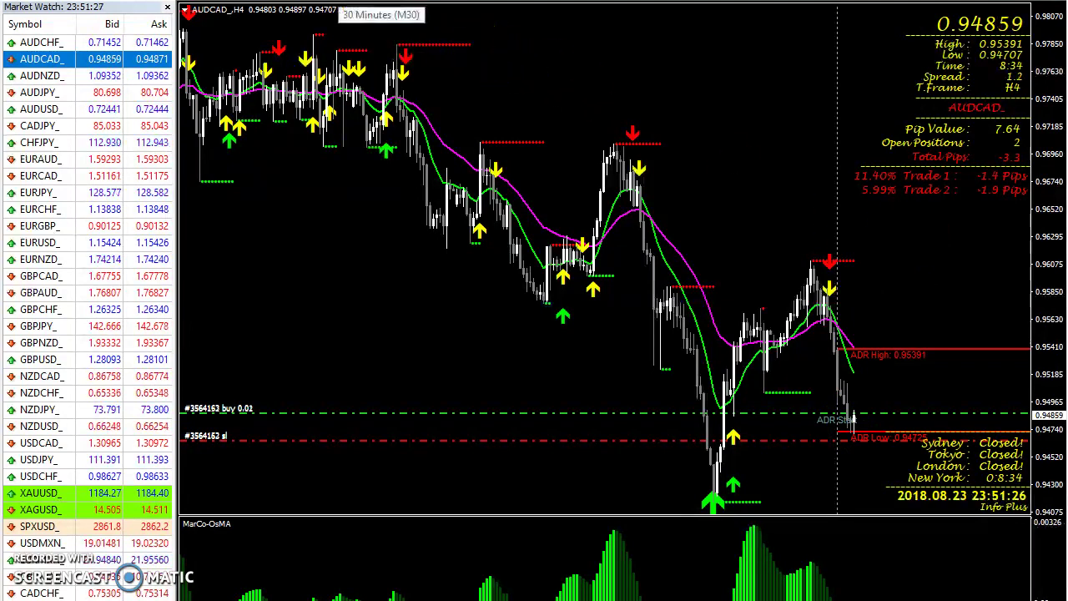
# Compare the AUDCAD trend on the M30, H4 and Daily timeframes
pyautogui.click(375, 3)
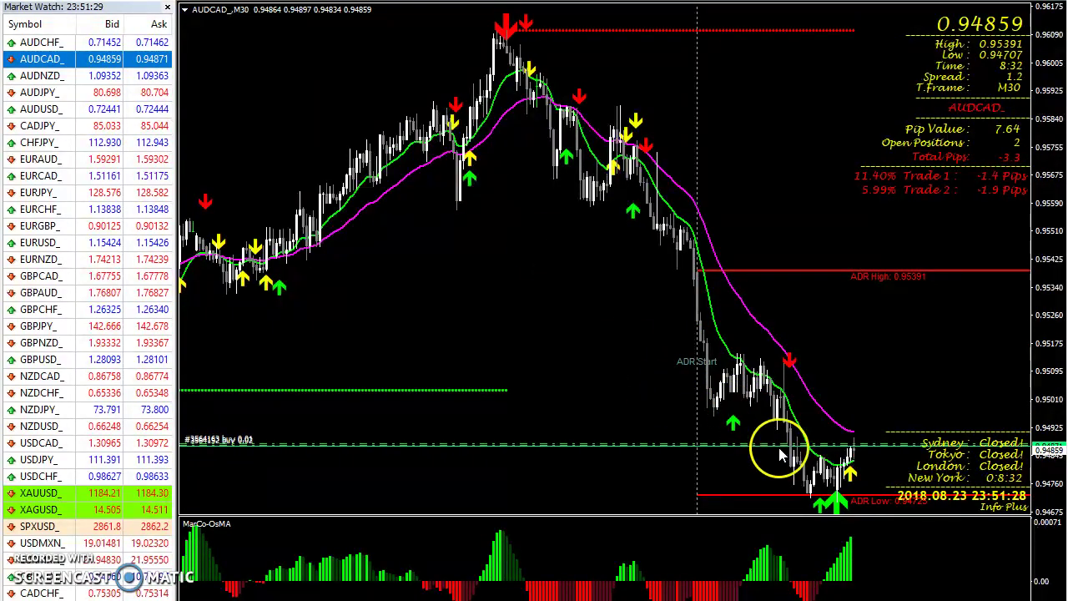
pyautogui.click(417, 2)
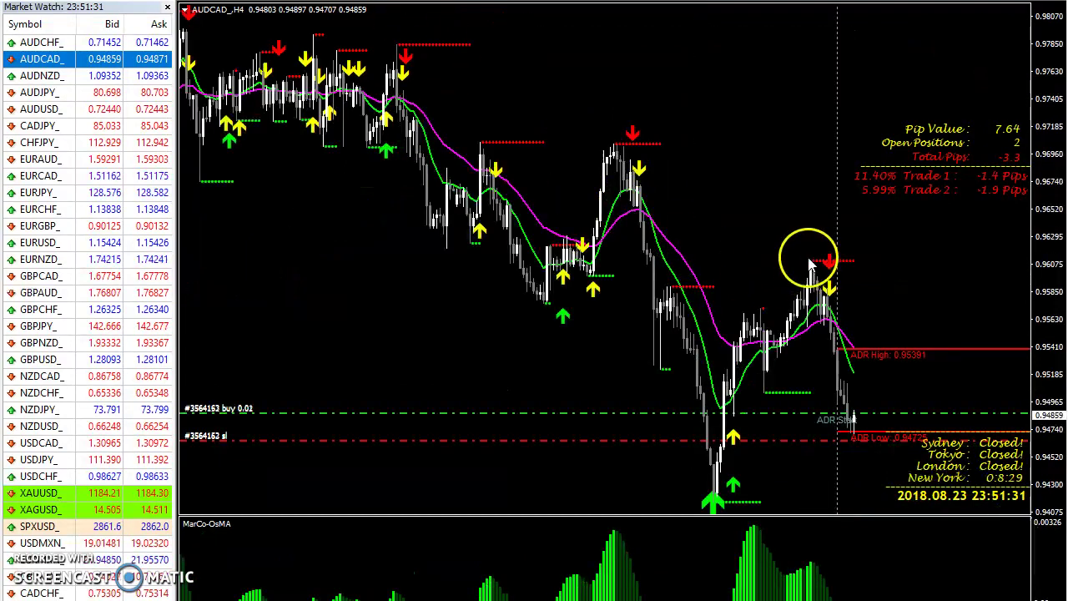
pyautogui.click(438, 2)
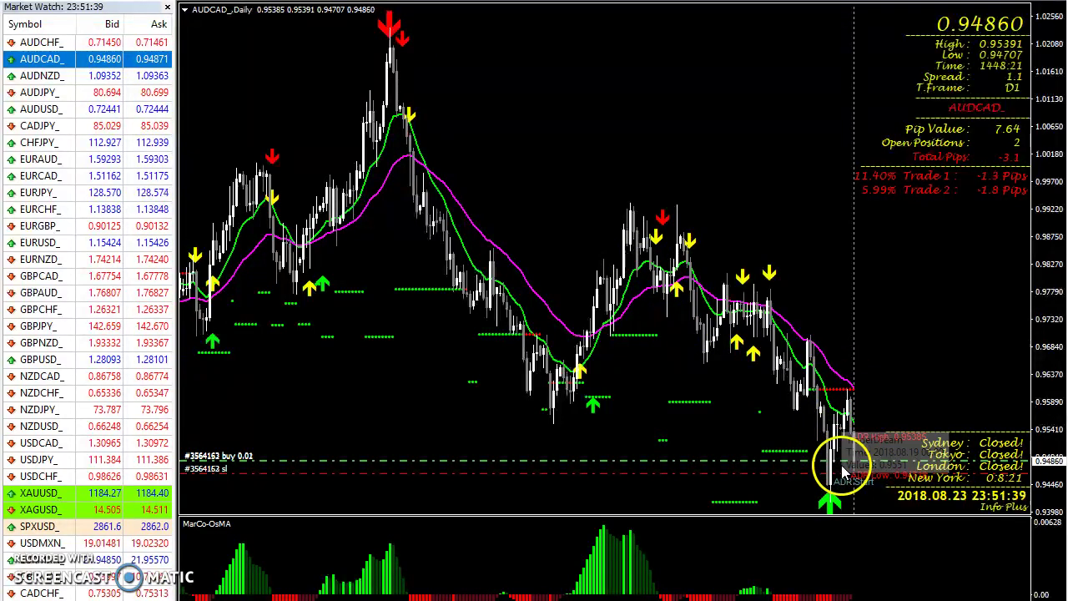
pyautogui.moveTo(845, 396)
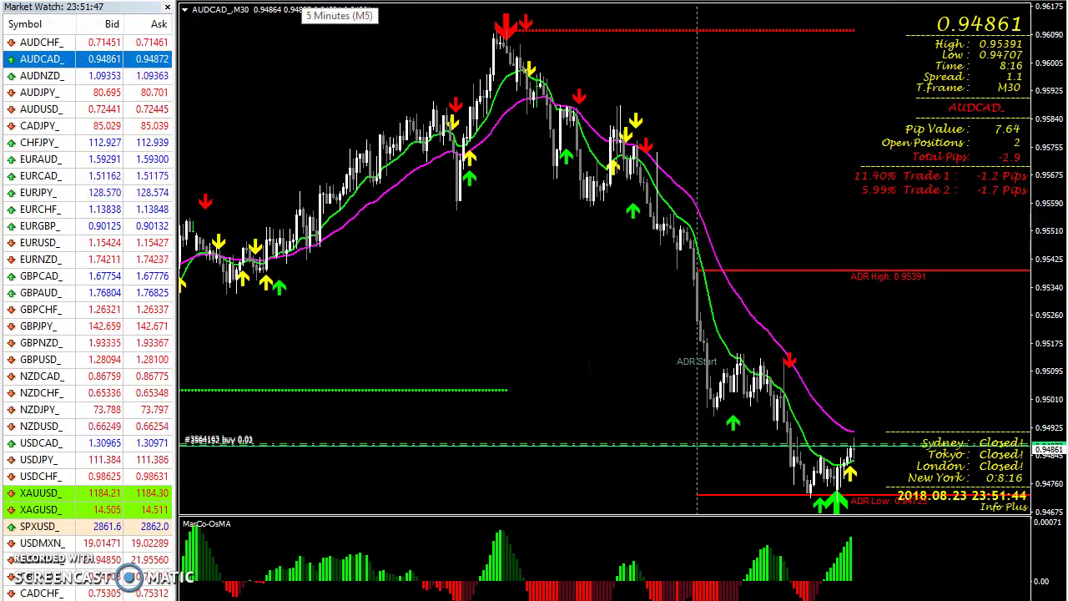
# Check AUDCAD on M15, and examine the H1 chart's buy arrows at the low and sell arrows at the high
pyautogui.click(332, 0)
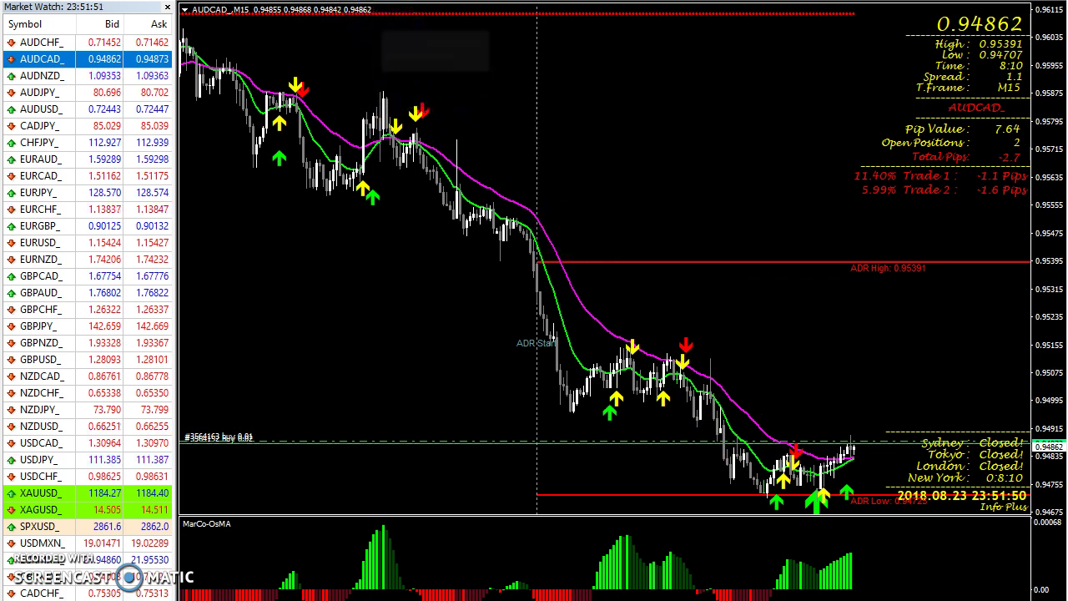
pyautogui.click(369, 2)
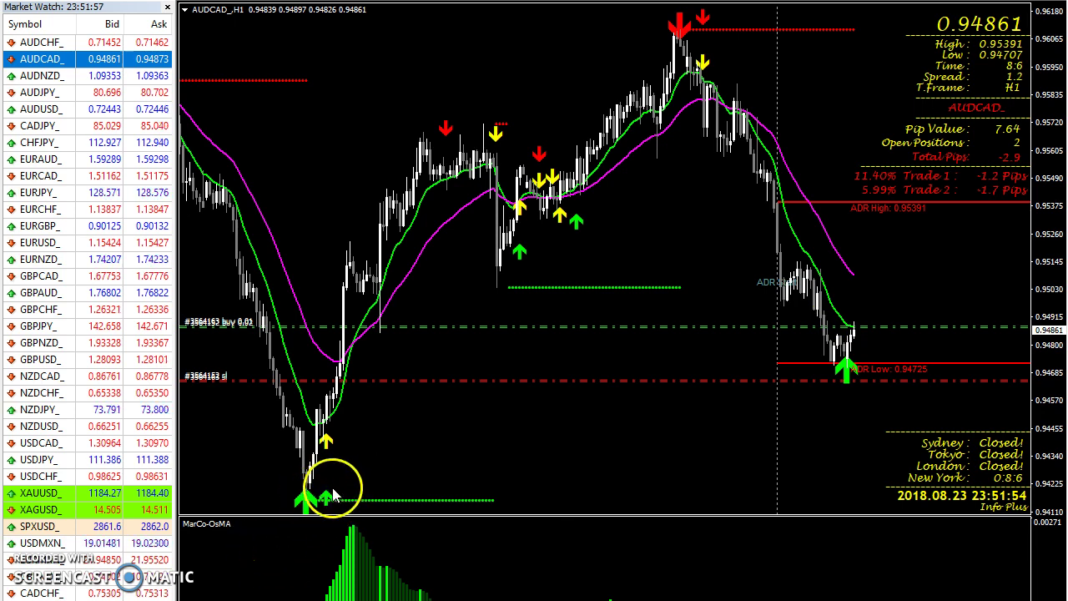
pyautogui.moveTo(335, 422)
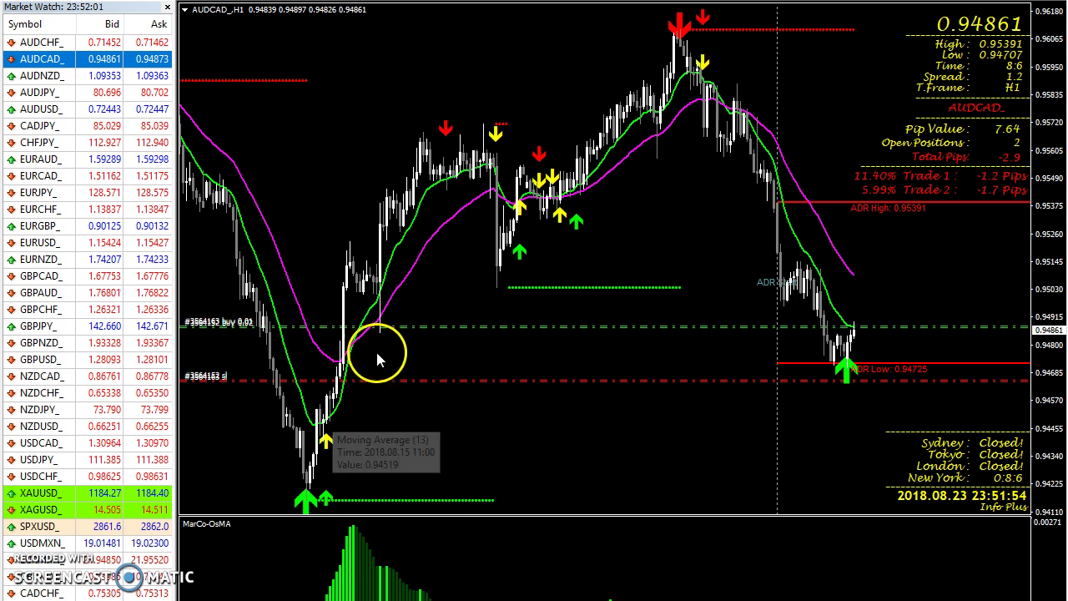
pyautogui.moveTo(662, 94)
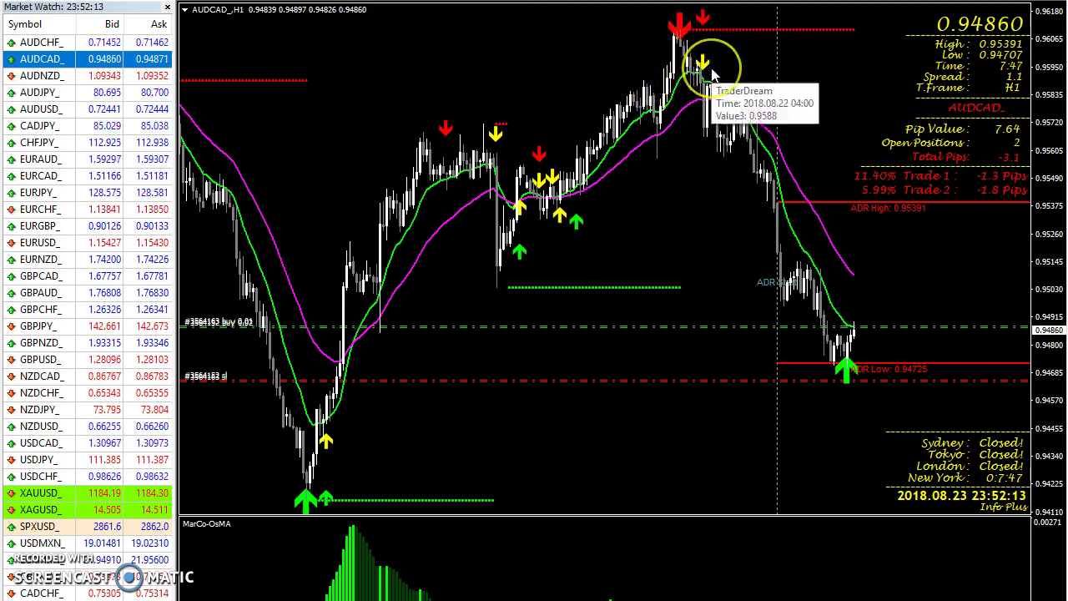
pyautogui.click(680, 32)
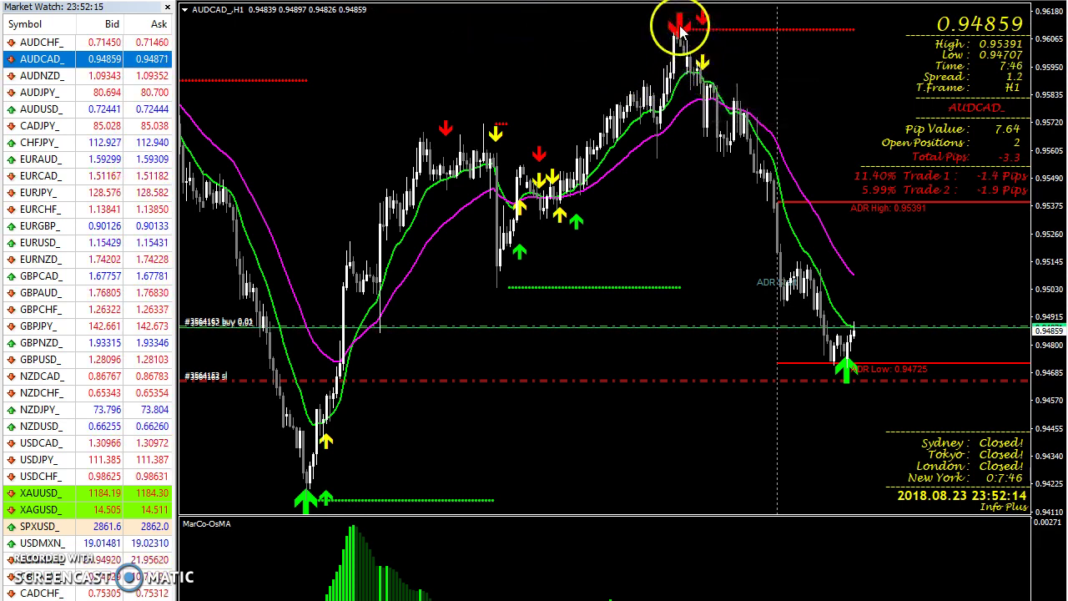
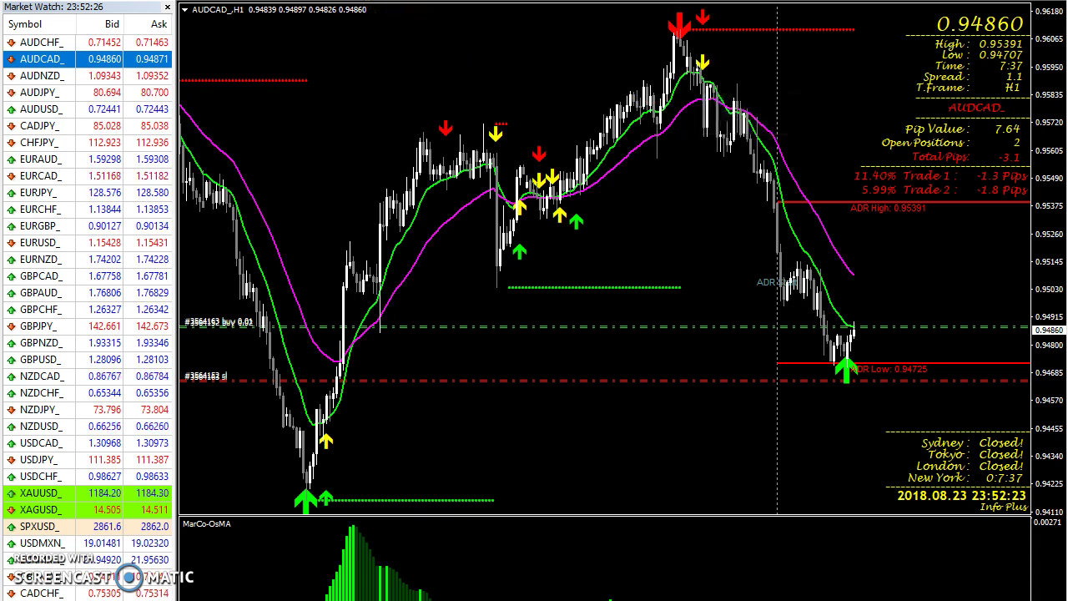
# Bring back the AUDCAD M30 chart and check the same pair on M15
pyautogui.hotkey('ctrl', 'Tab')
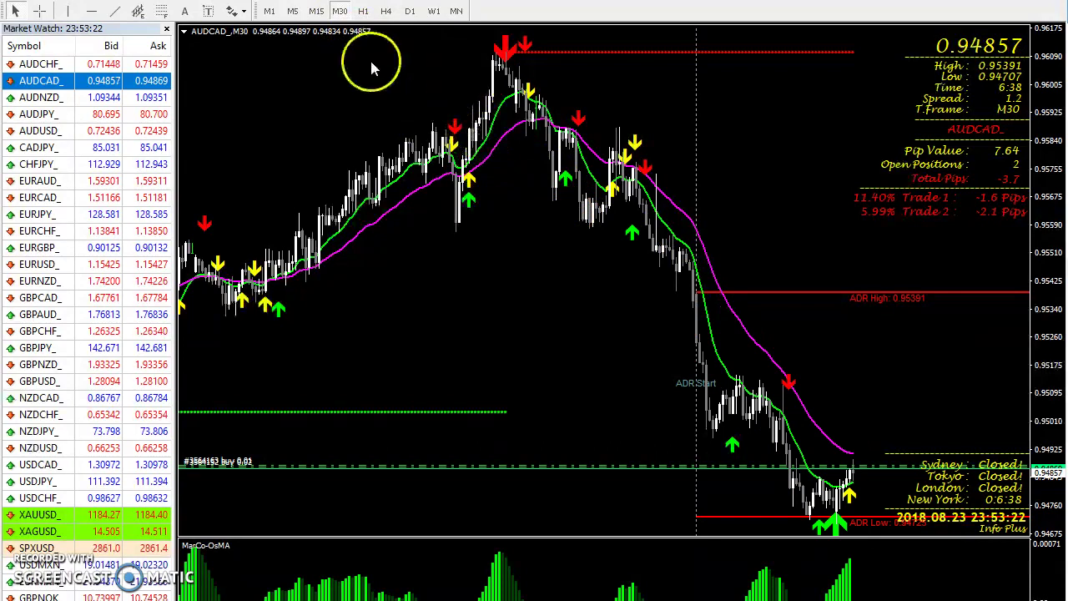
pyautogui.click(316, 10)
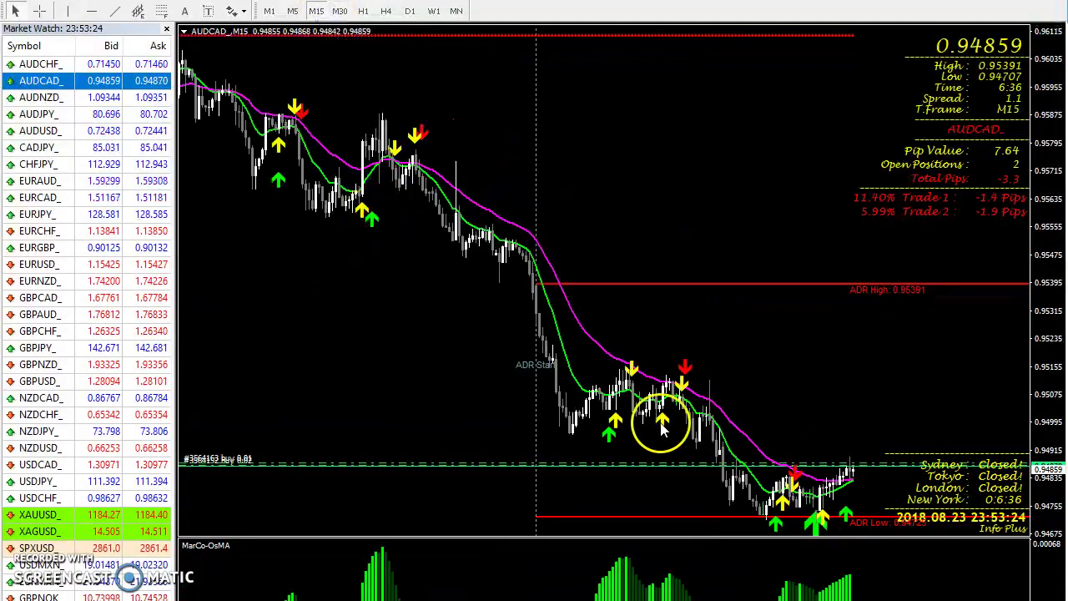
# Compare the AUDCAD signals on the M30, H1, H4 and Daily timeframes
pyautogui.click(341, 11)
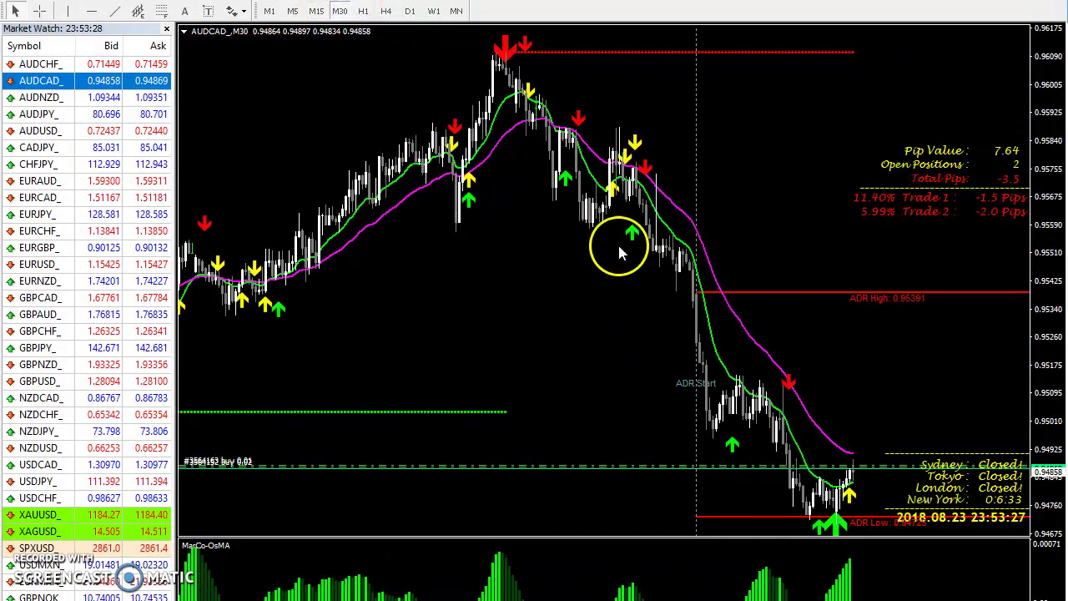
pyautogui.click(363, 10)
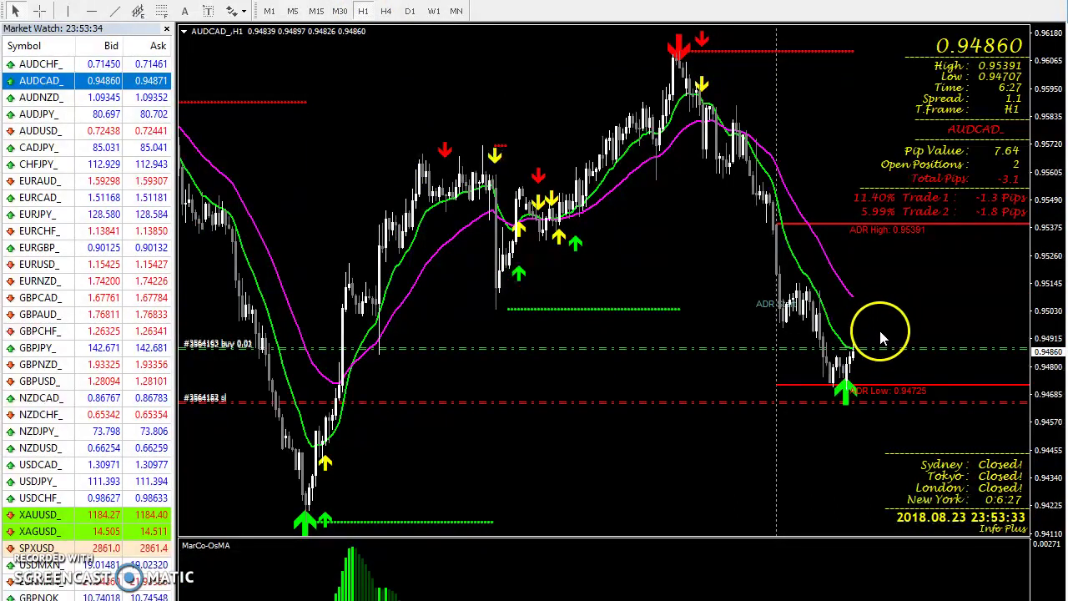
pyautogui.click(381, 13)
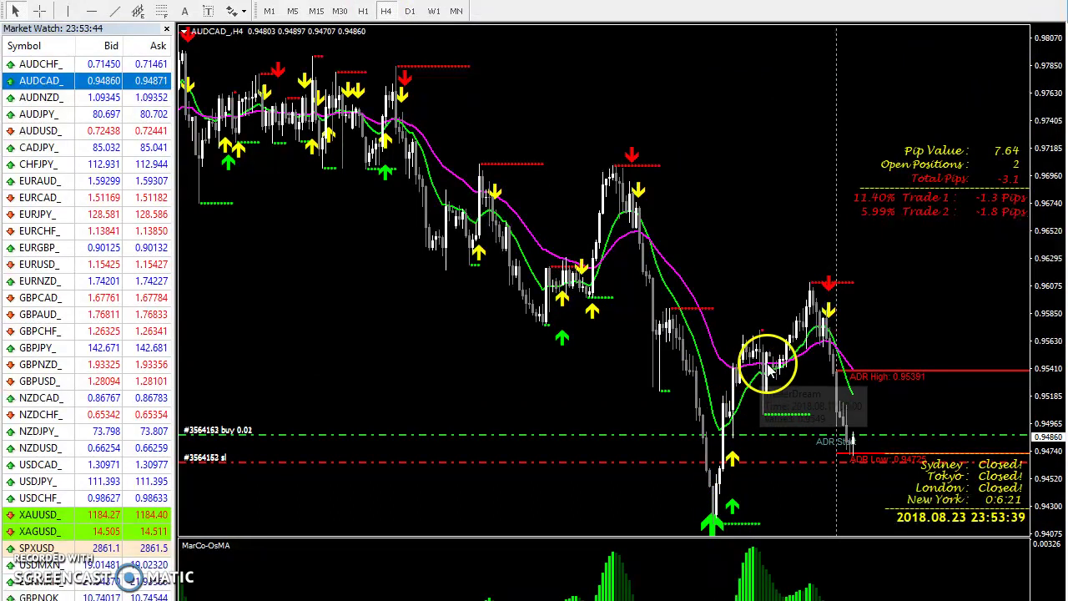
pyautogui.moveTo(822, 291)
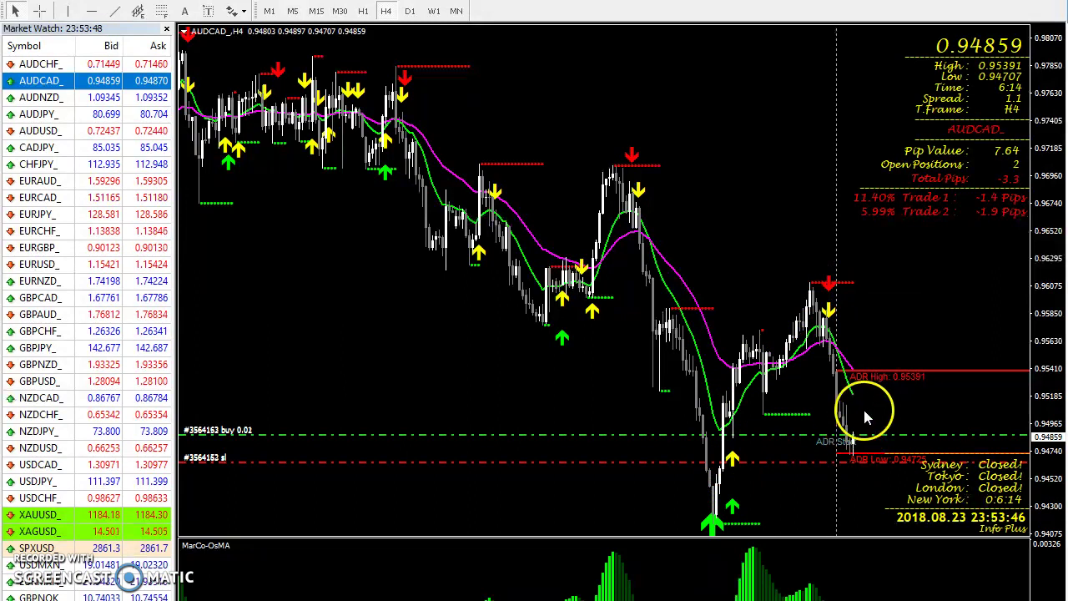
pyautogui.click(409, 11)
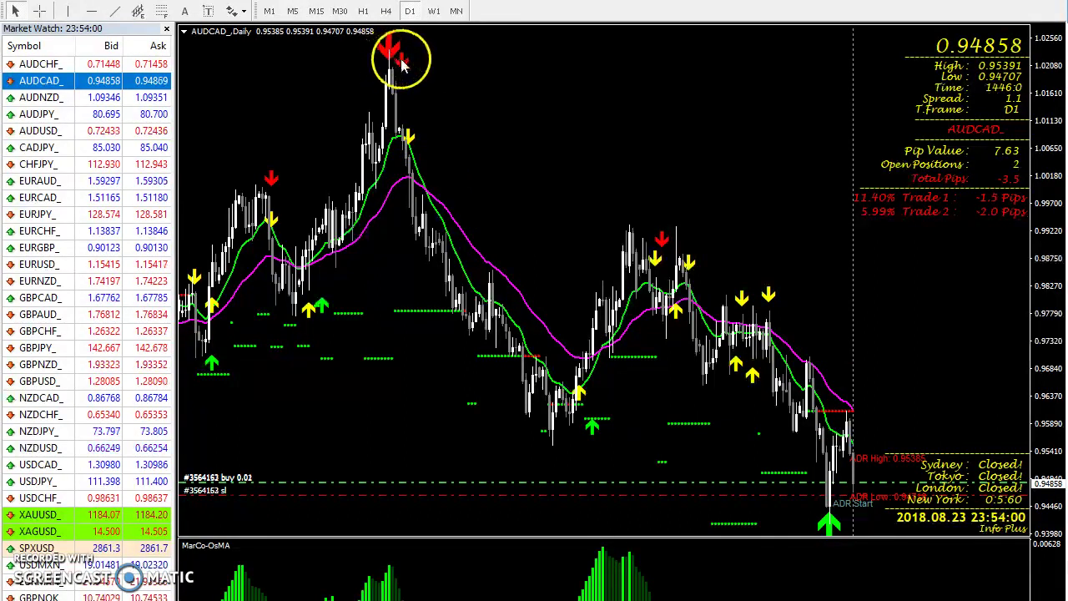
# Measure the AUDCAD Daily downtrend from the yellow sell arrow below the chart's peak to the yellow buy arrow after the following low
pyautogui.click(39, 10)
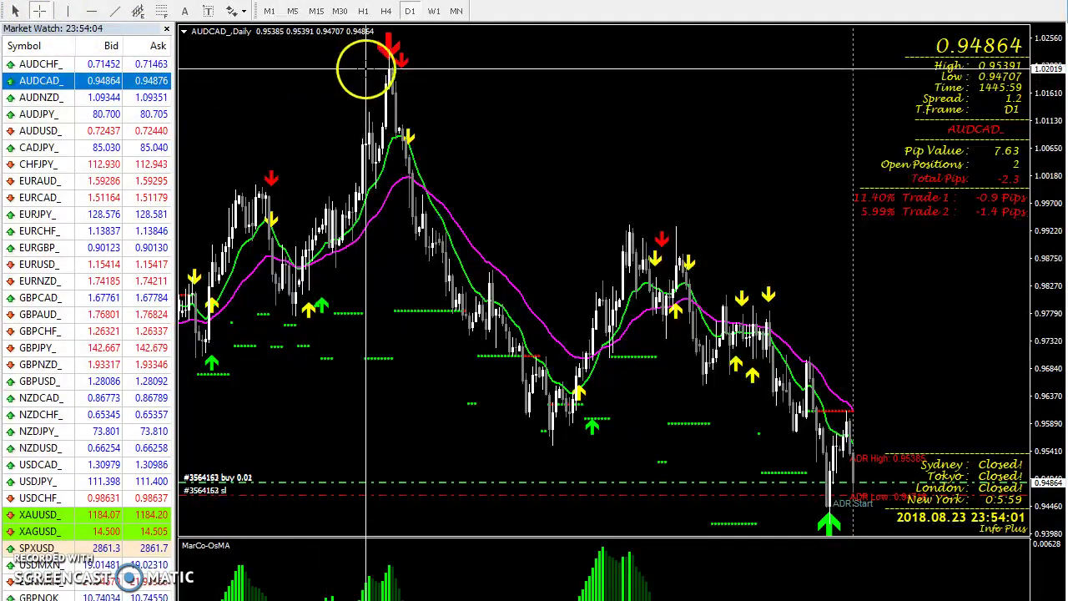
pyautogui.moveTo(402, 140)
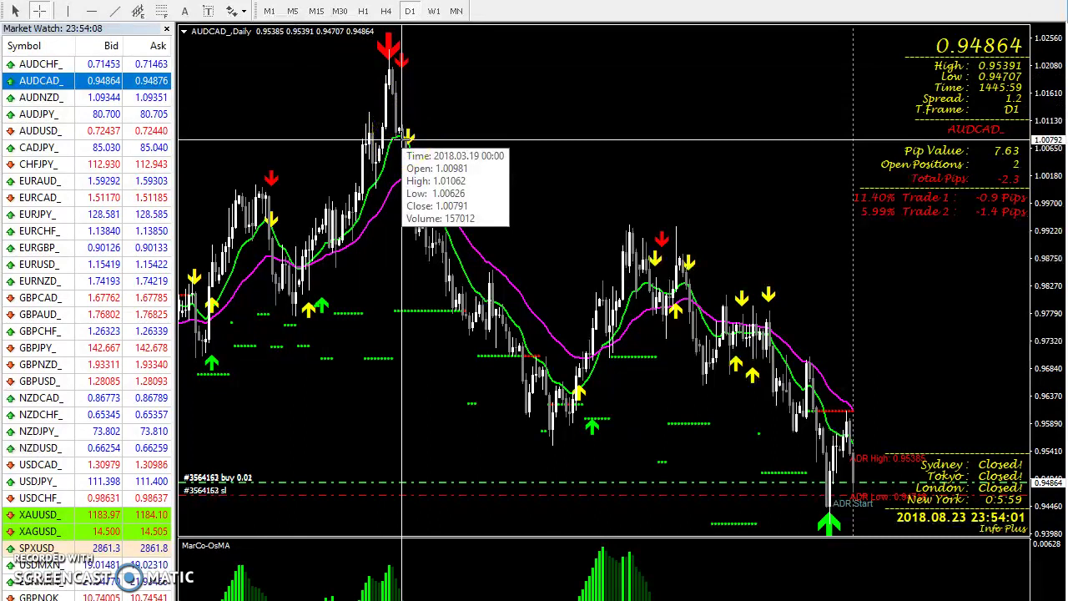
pyautogui.moveTo(402, 139); pyautogui.dragTo(568, 394)
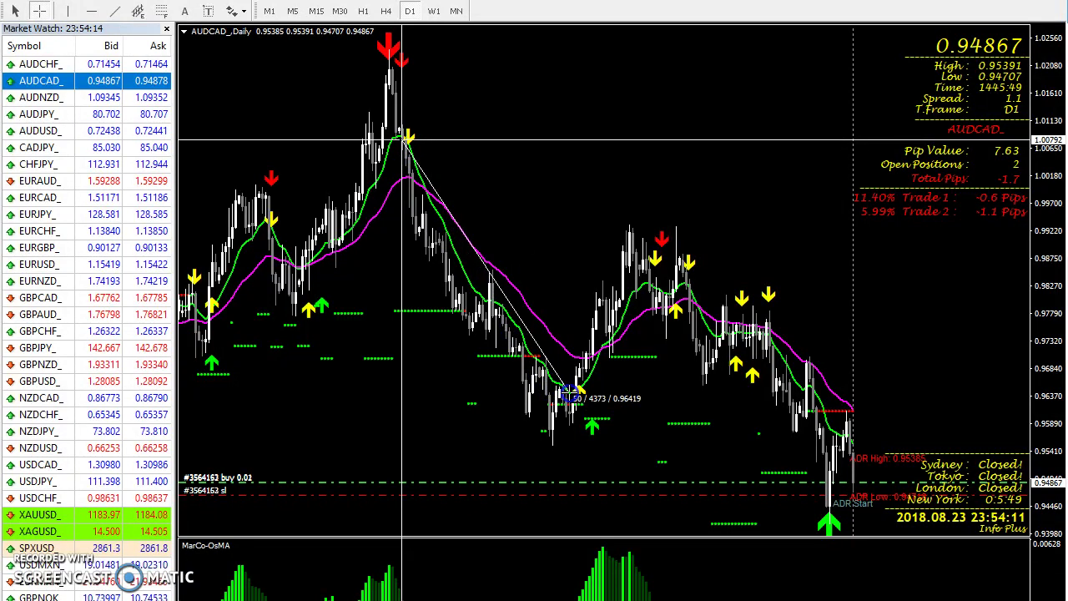
pyautogui.moveTo(573, 396); pyautogui.dragTo(573, 396)
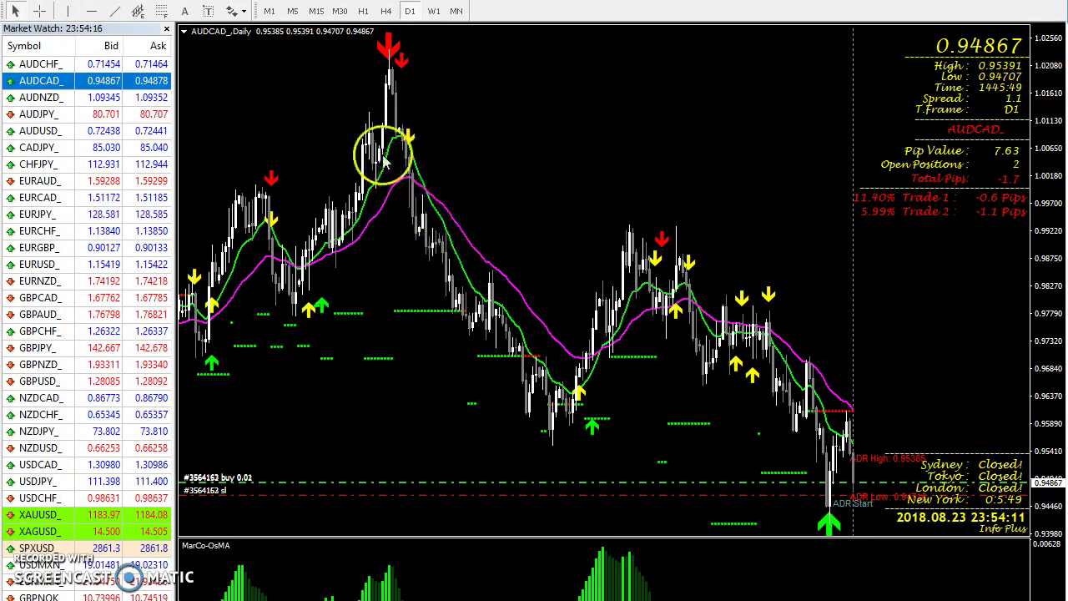
pyautogui.moveTo(406, 145)
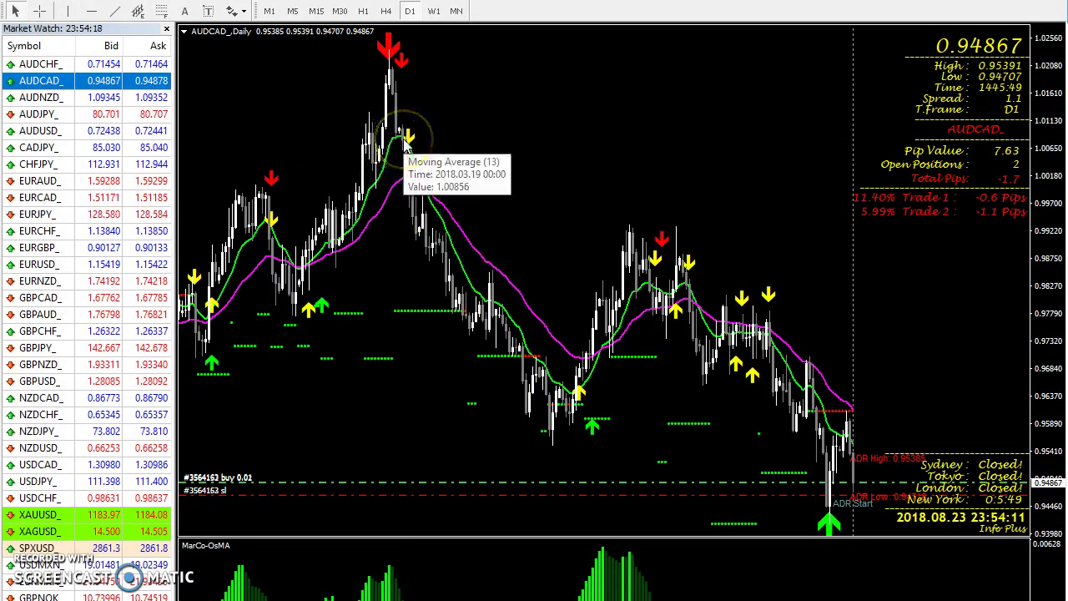
pyautogui.click(336, 150)
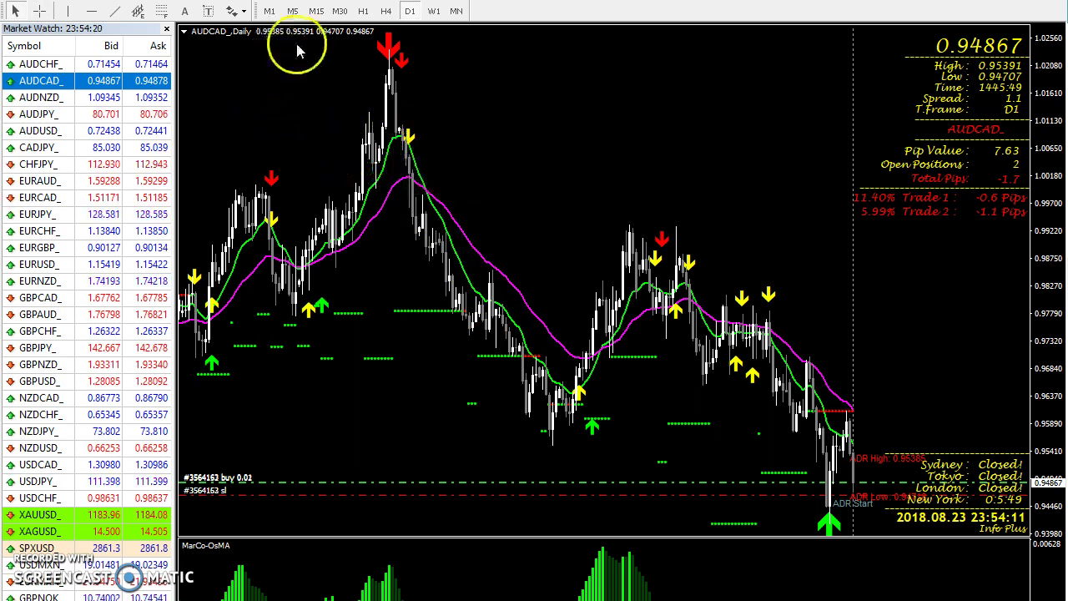
# Measure from the Daily yellow sell arrow back to the AUDCAD peak, and check the latest yellow buy arrow on M30
pyautogui.click(340, 11)
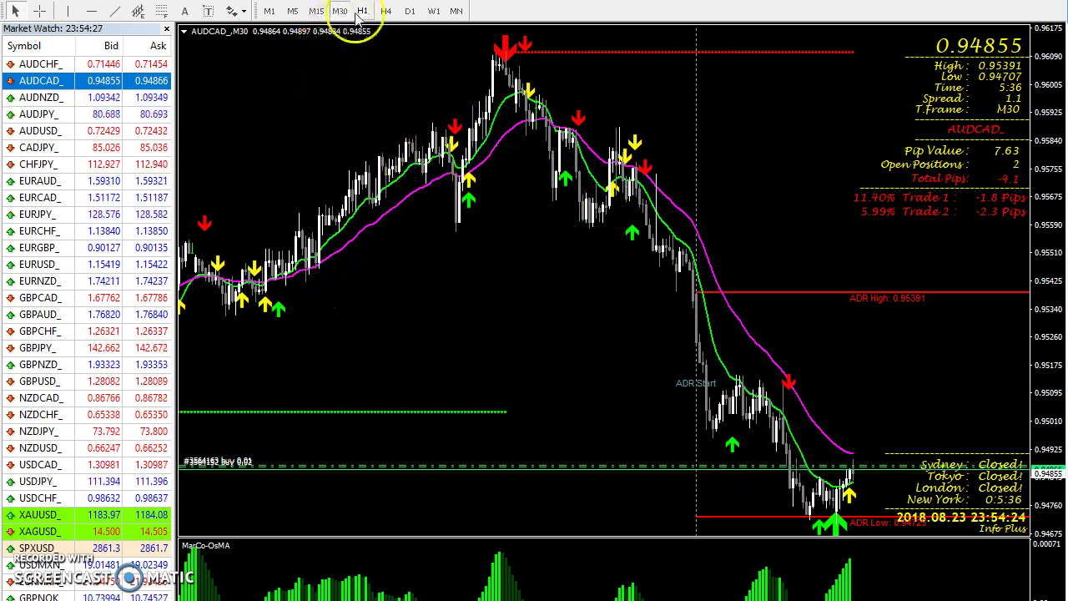
pyautogui.click(409, 10)
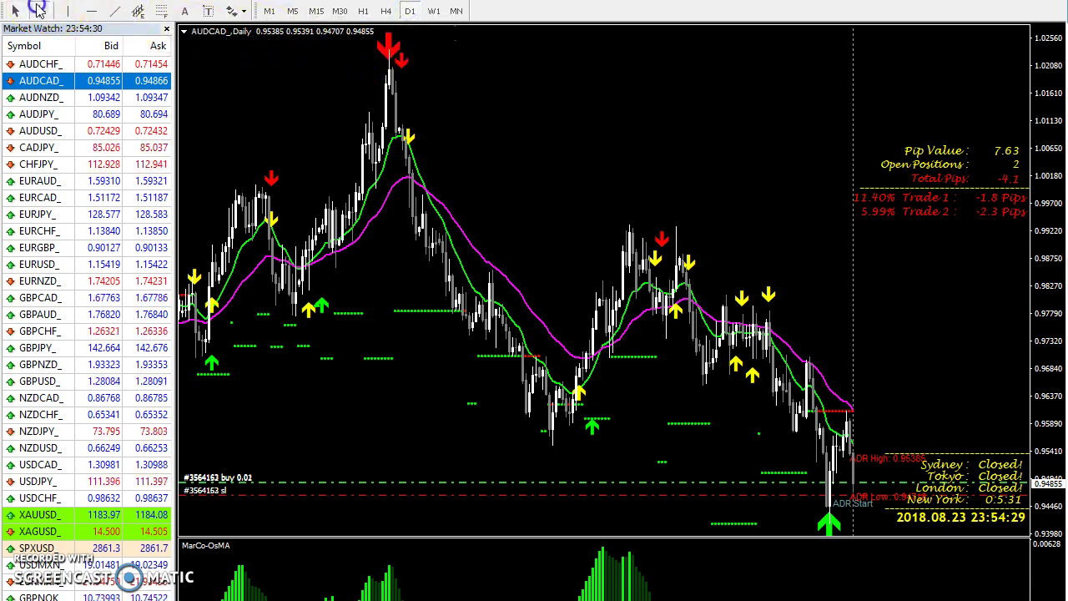
pyautogui.click(39, 10)
pyautogui.moveTo(407, 146); pyautogui.dragTo(388, 68)
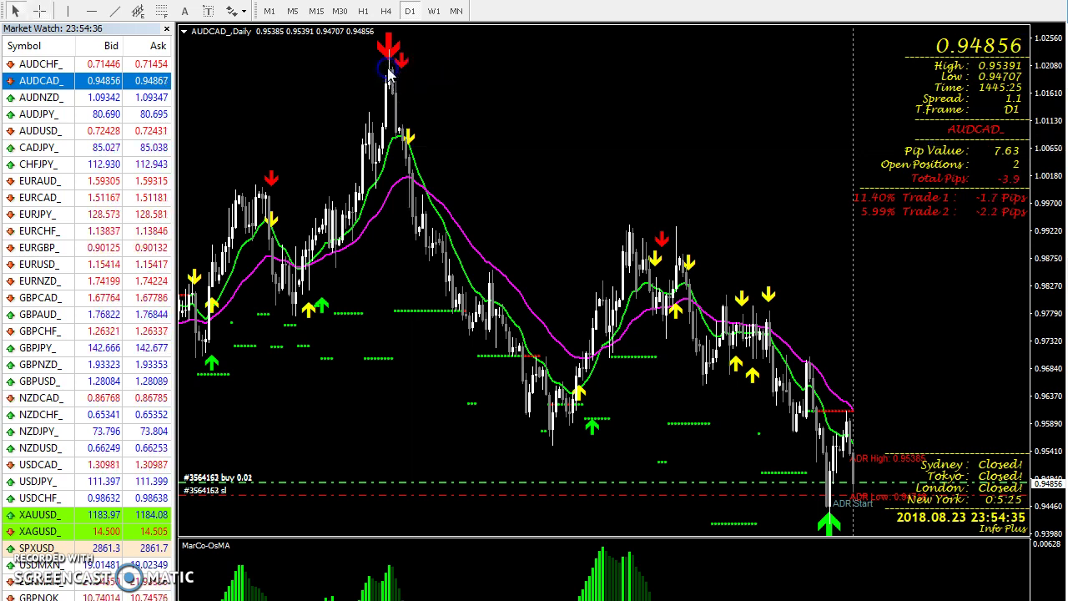
pyautogui.click(340, 12)
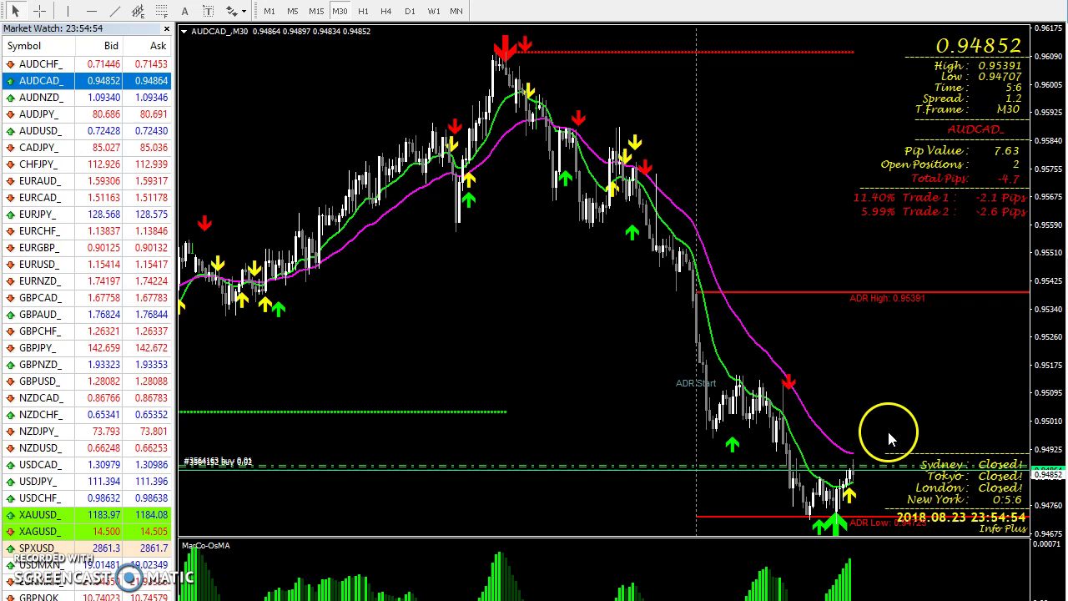
pyautogui.moveTo(850, 502)
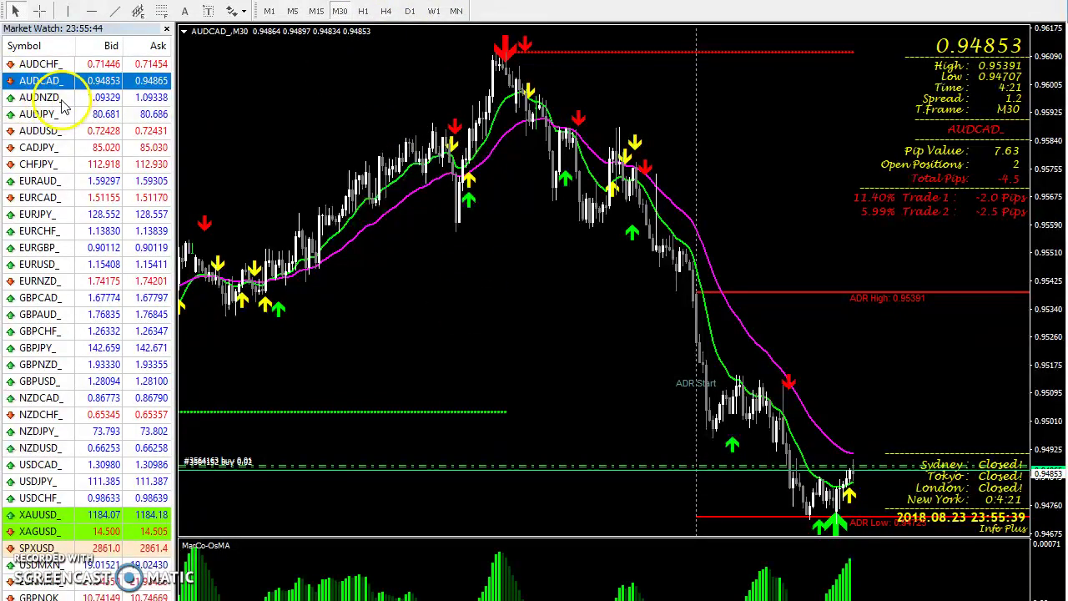
# Load AUDNZD into the chart and compare its signals on the M30, M15, H1, H4 and Daily timeframes
pyautogui.moveTo(52, 102); pyautogui.dragTo(355, 121)
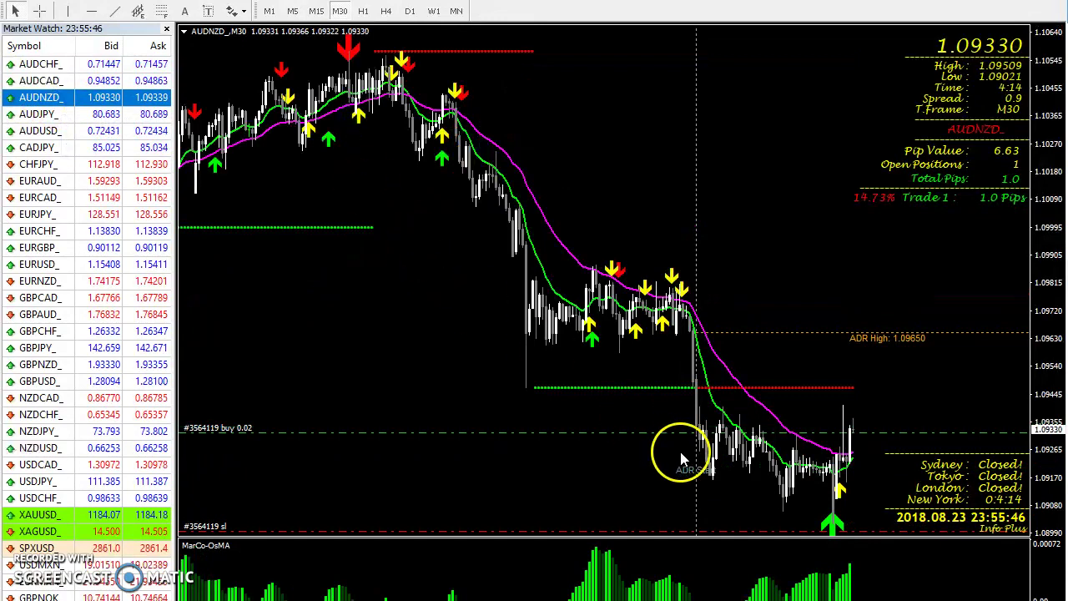
pyautogui.click(317, 11)
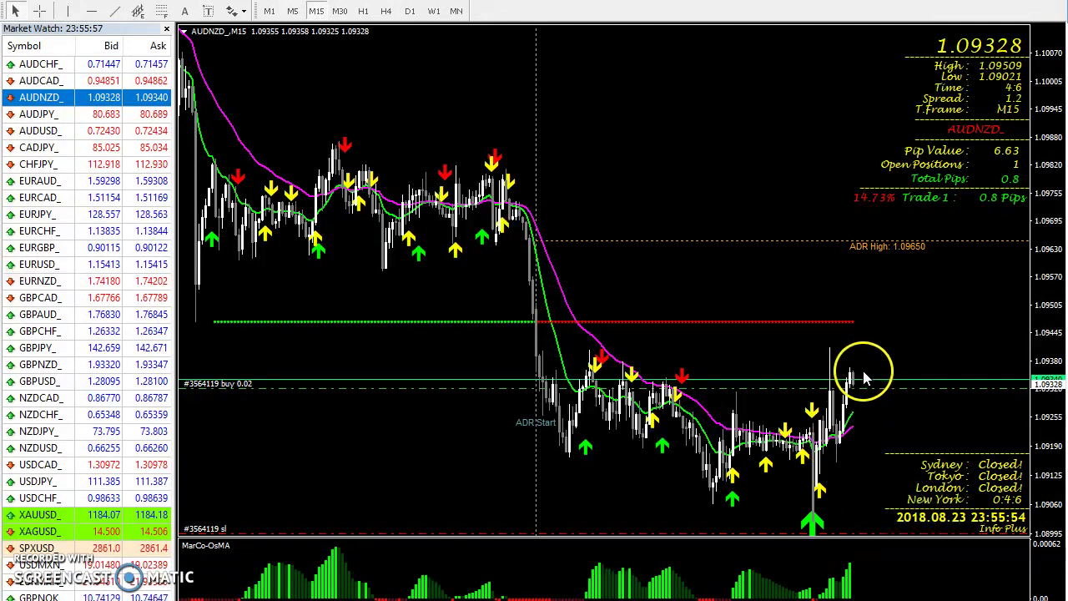
pyautogui.click(339, 11)
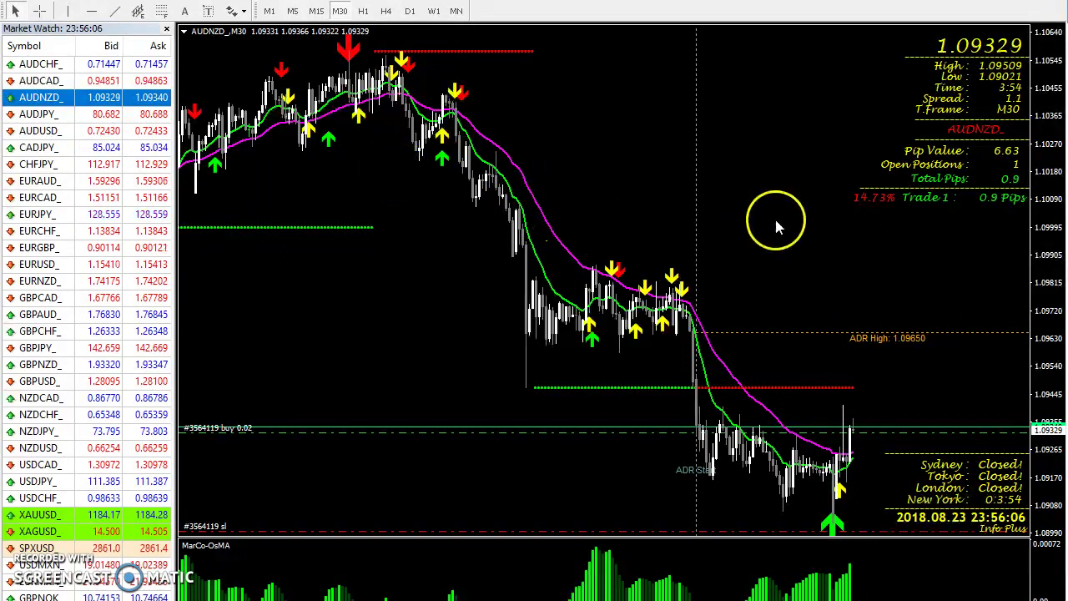
pyautogui.click(363, 11)
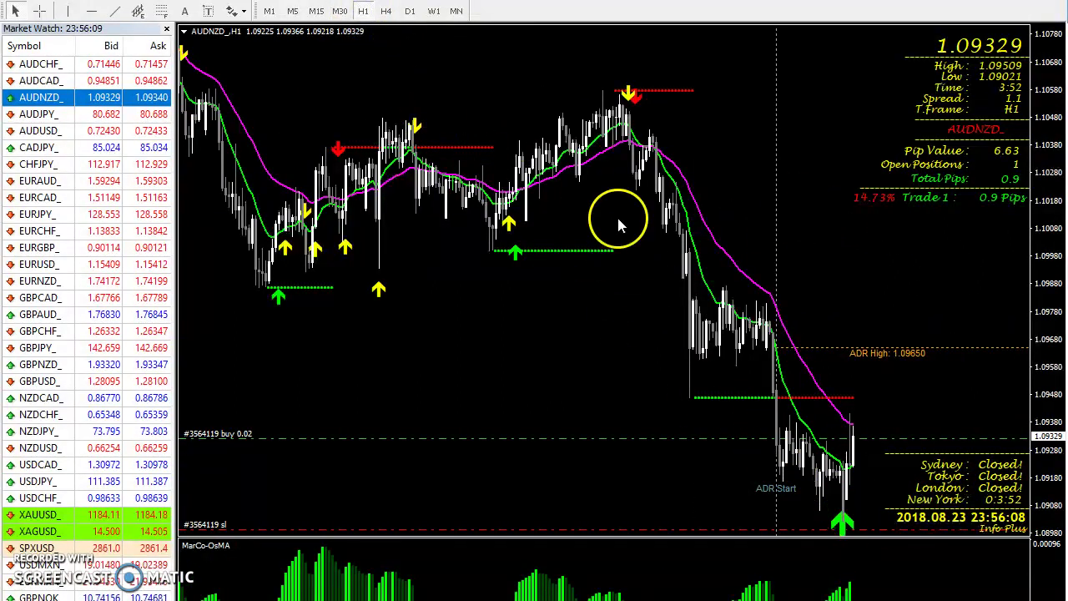
pyautogui.click(386, 11)
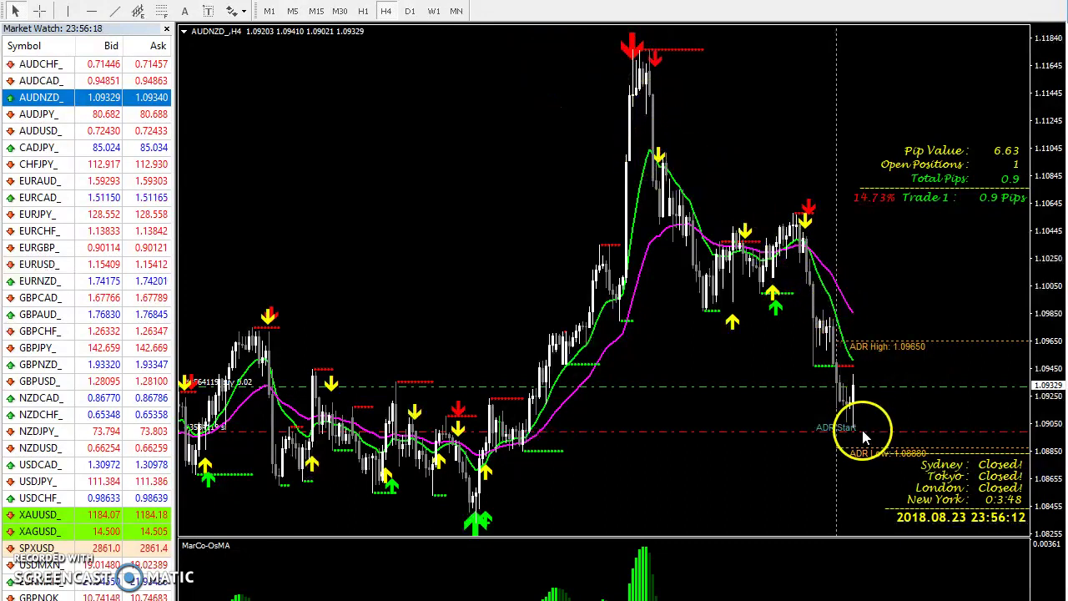
pyautogui.click(412, 12)
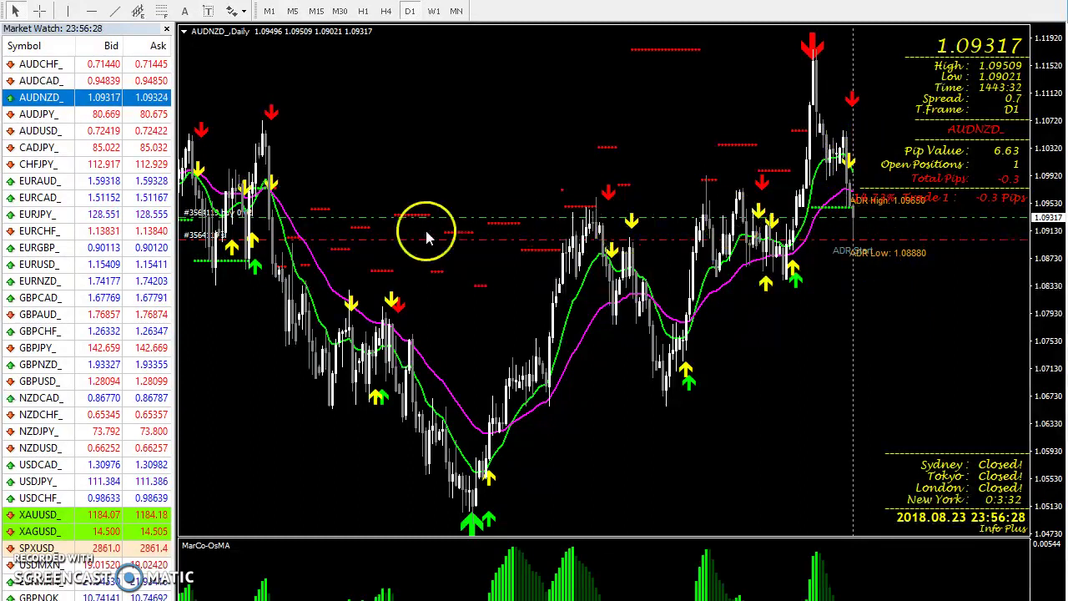
# Load AUDCAD back into the chart and step down from Daily through H4 and H1 to M30
pyautogui.moveTo(40, 80); pyautogui.dragTo(247, 97)
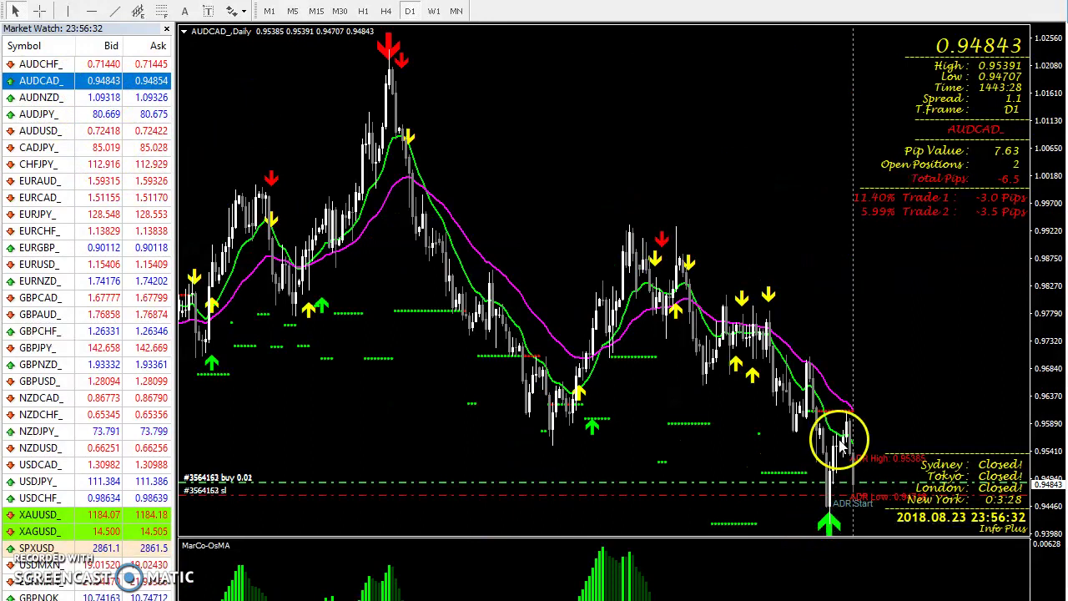
pyautogui.click(385, 11)
pyautogui.click(363, 11)
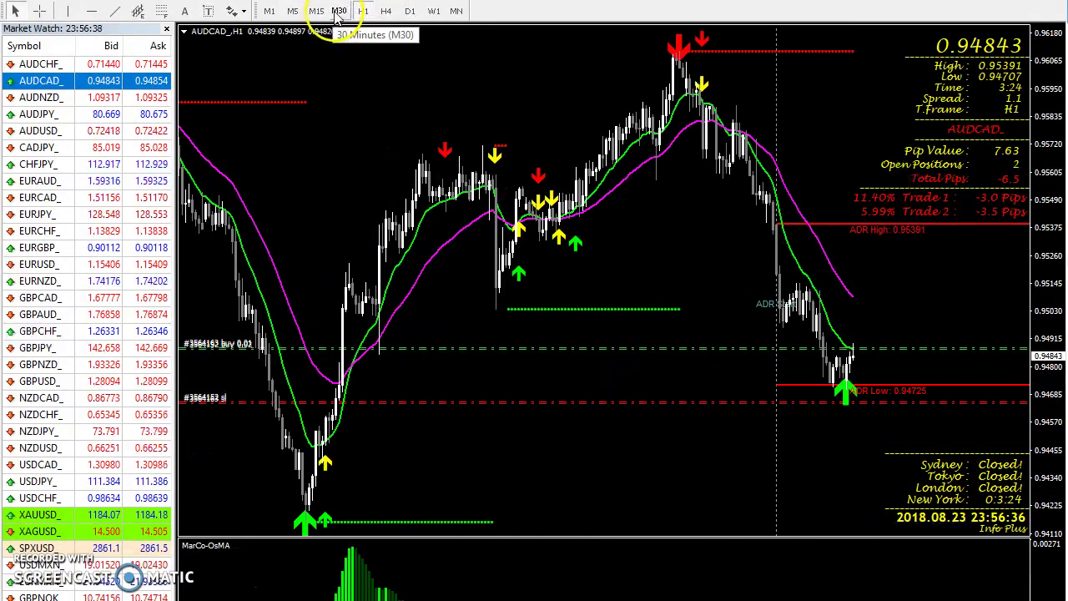
pyautogui.click(339, 12)
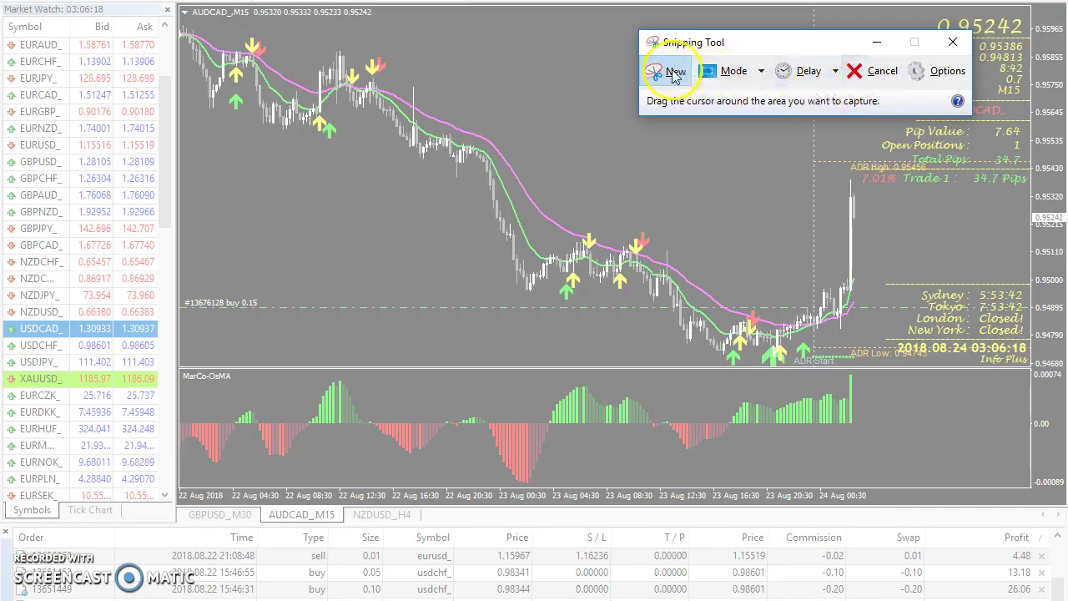
# Capture a snip of the AUDCAD M15 chart with its MarCo-OsMA window, and close the snip without saving it
pyautogui.click(674, 73)
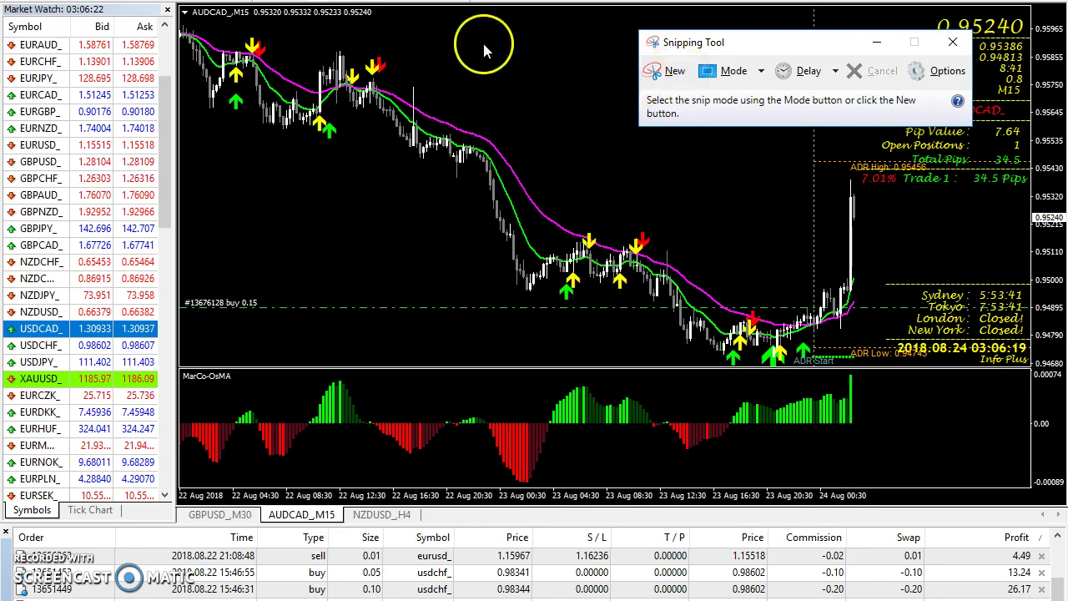
pyautogui.click(674, 71)
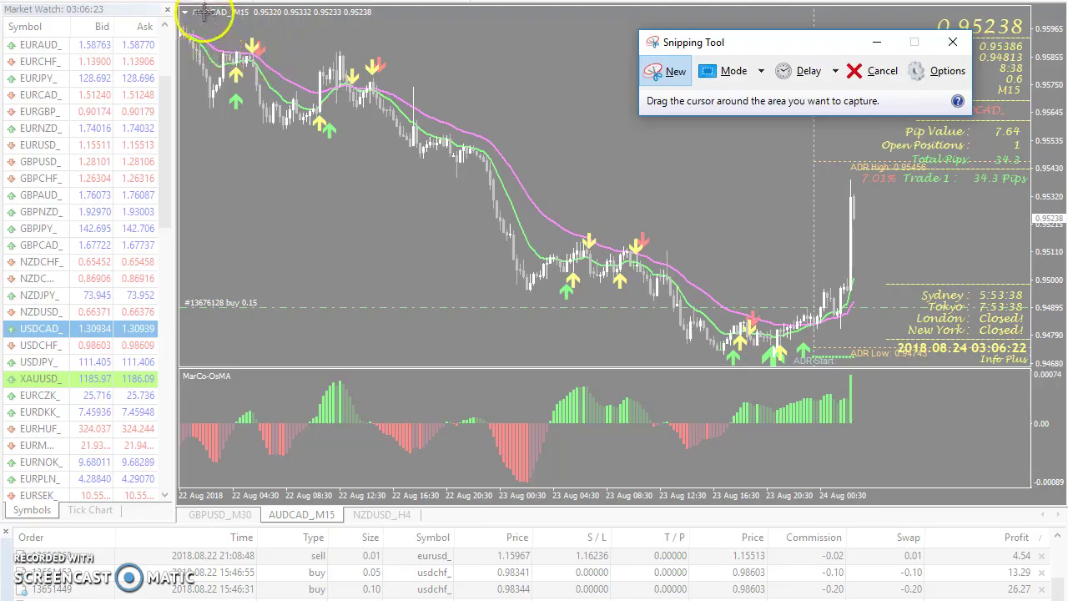
pyautogui.moveTo(182, 11); pyautogui.dragTo(1019, 484)
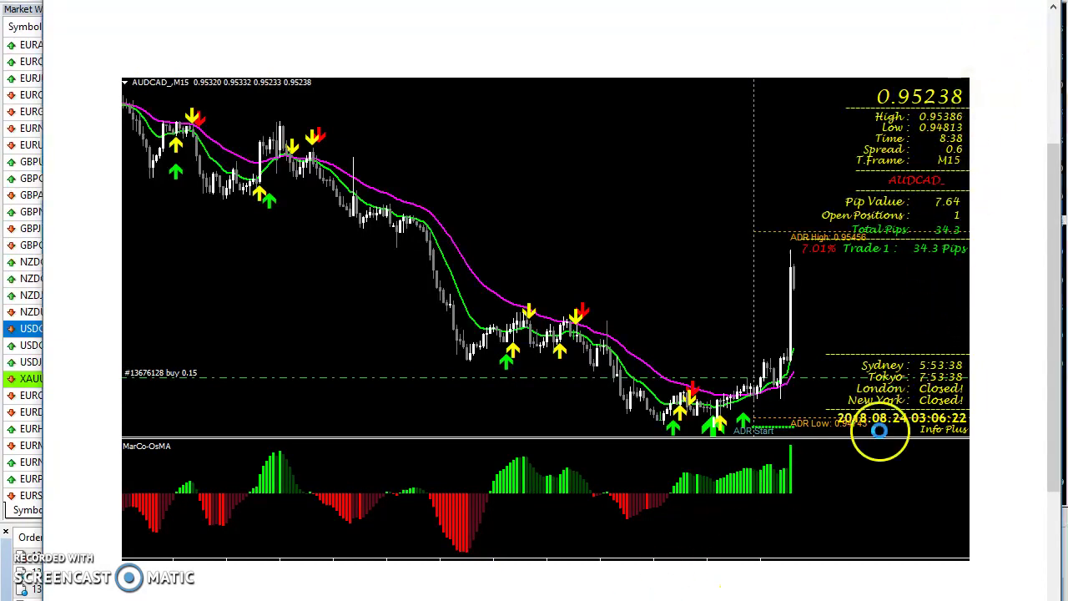
pyautogui.hotkey('alt', 'F4')
pyautogui.click(639, 306)
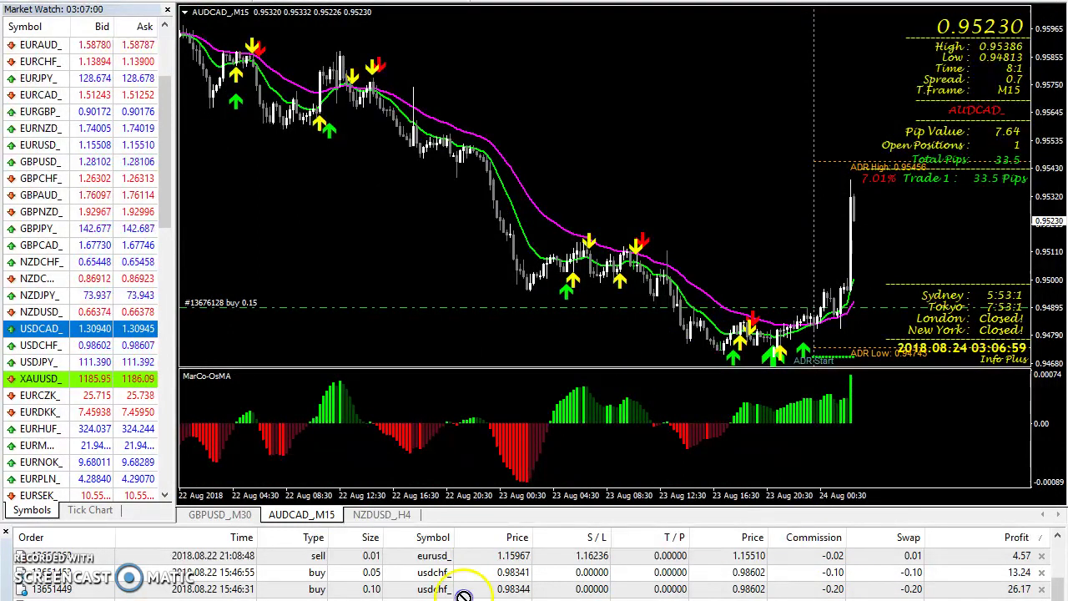
# Switch the M15 chart to AUDNZD, and take a snip of it with the MarCo-OsMA window, closing it unsaved
pyautogui.press('Down')
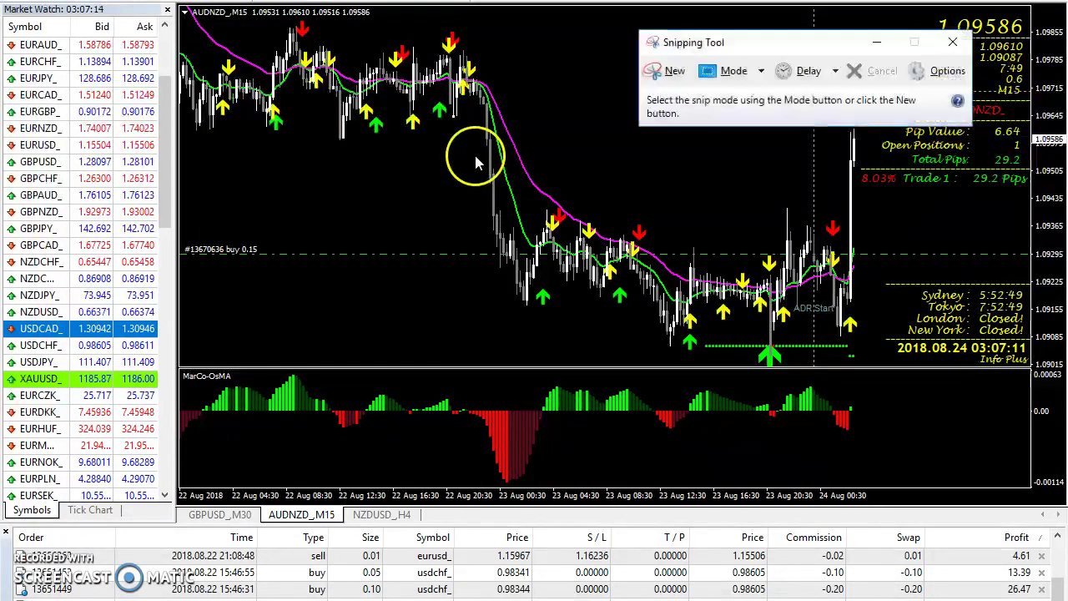
pyautogui.click(674, 74)
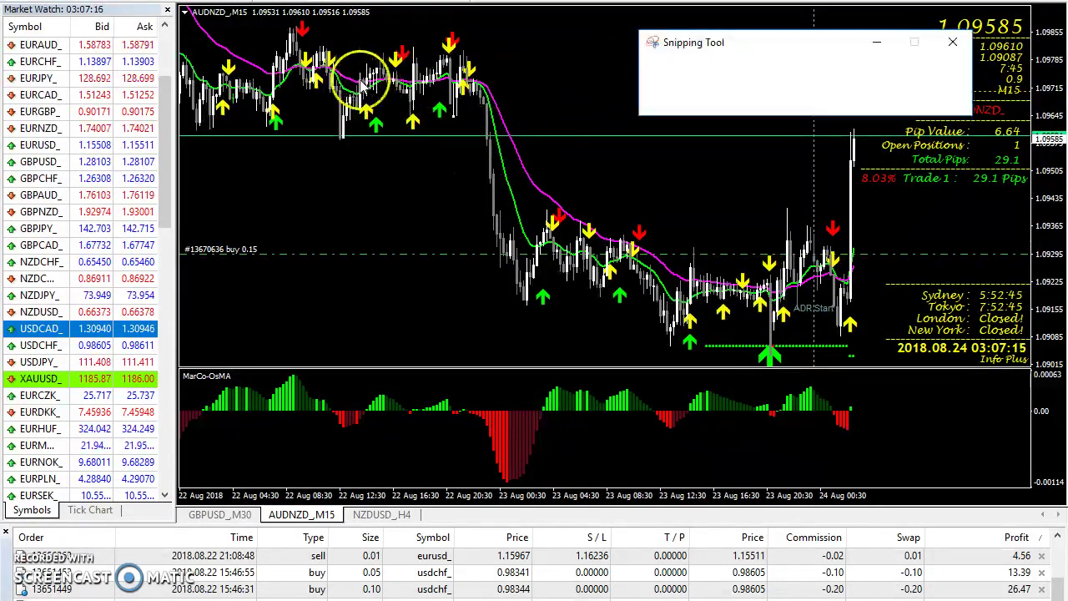
pyautogui.moveTo(182, 10); pyautogui.dragTo(1034, 482)
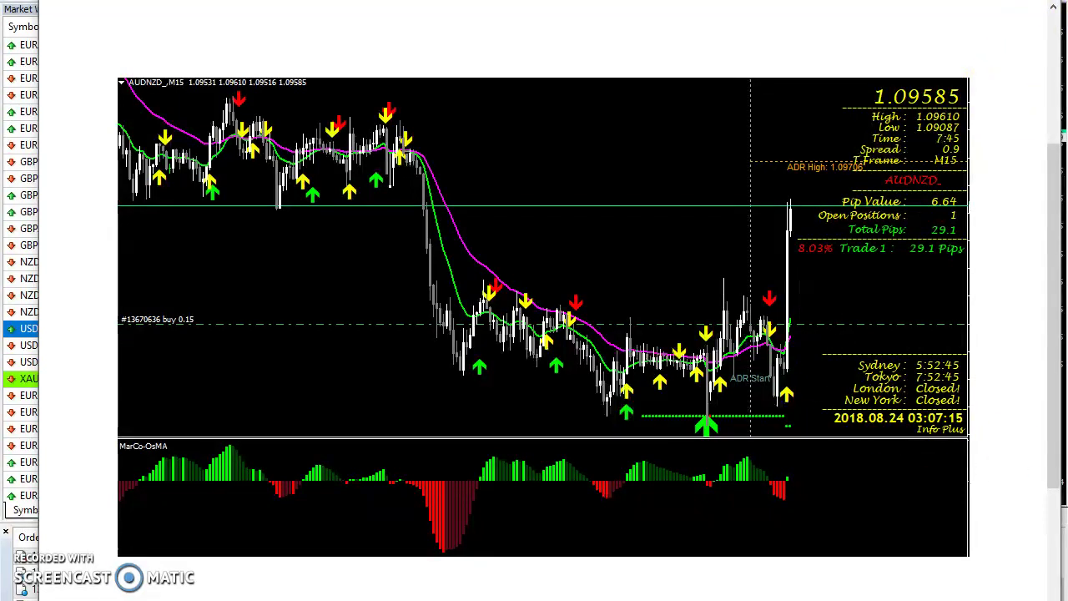
pyautogui.hotkey('alt', 'F4')
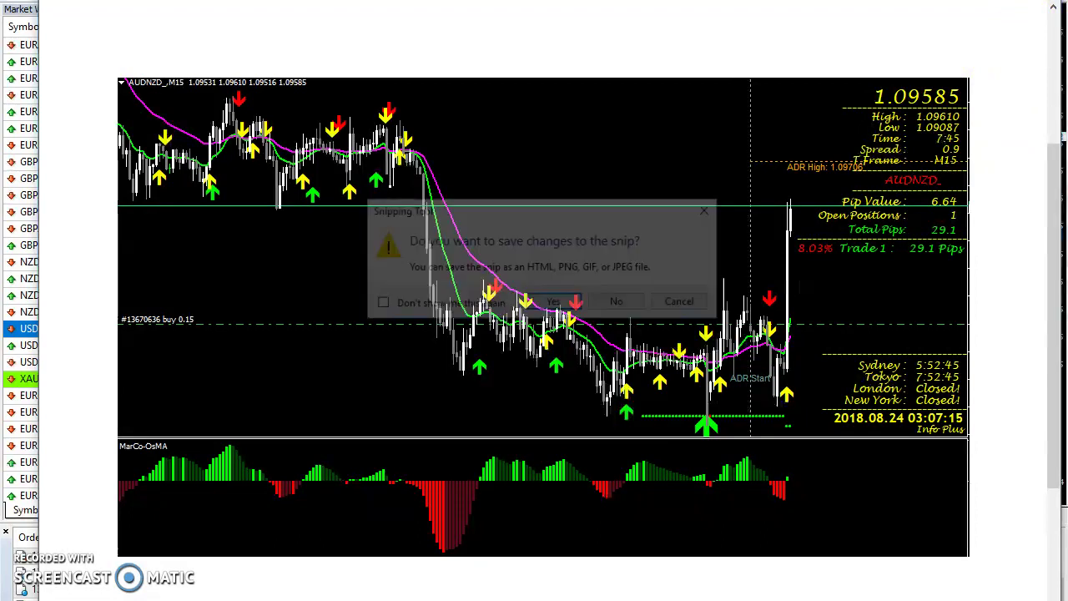
pyautogui.click(619, 303)
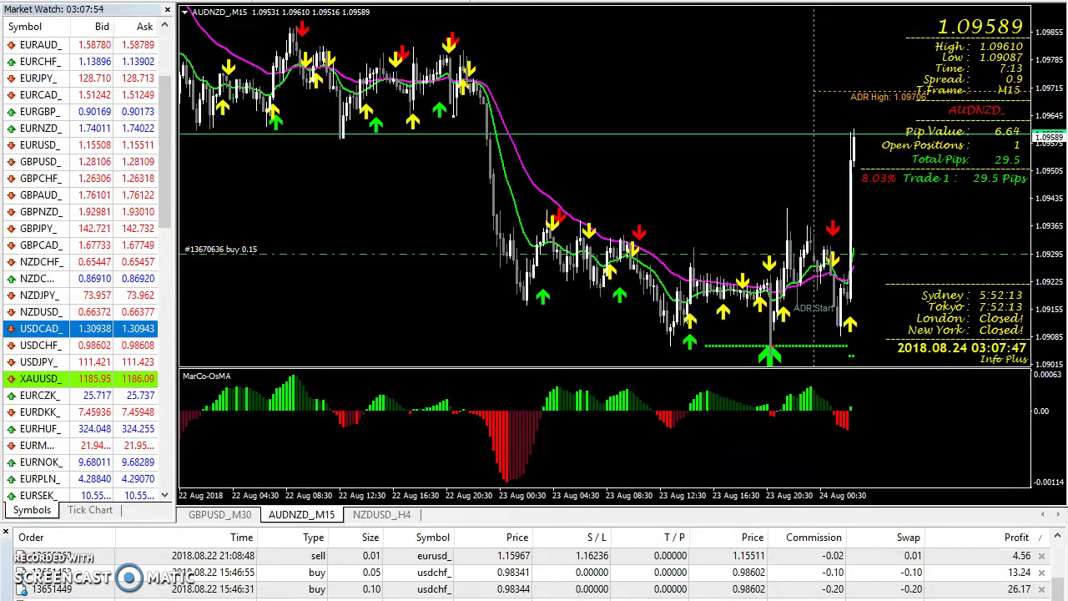
# Switch the M15 chart back to AUDCAD
pyautogui.scroll(1, 534, 571)
pyautogui.write('audcad')
pyautogui.press('Return')
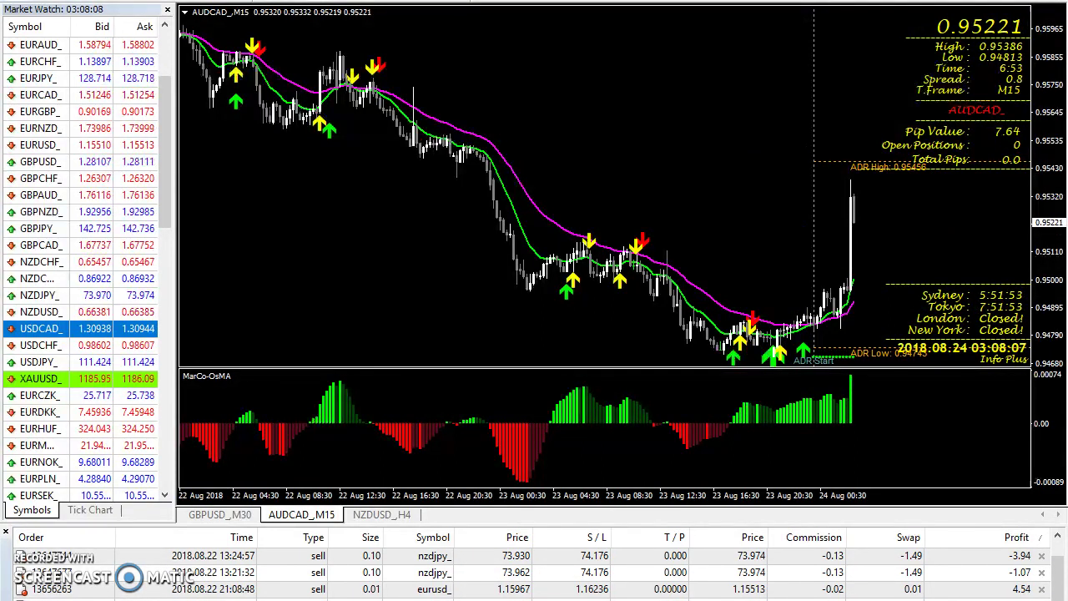
# Capture a snip of the USDCHF M30 chart together with its MarCo-OsMA window, and close the snip without saving it
pyautogui.moveTo(556, 347); pyautogui.dragTo(555, 347)
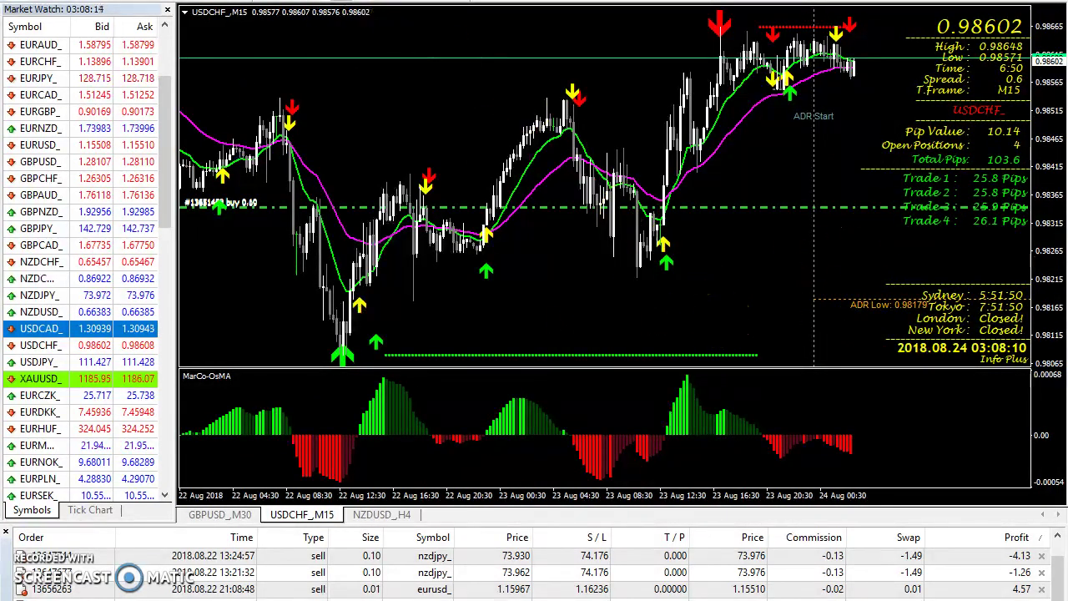
pyautogui.click(543, 92)
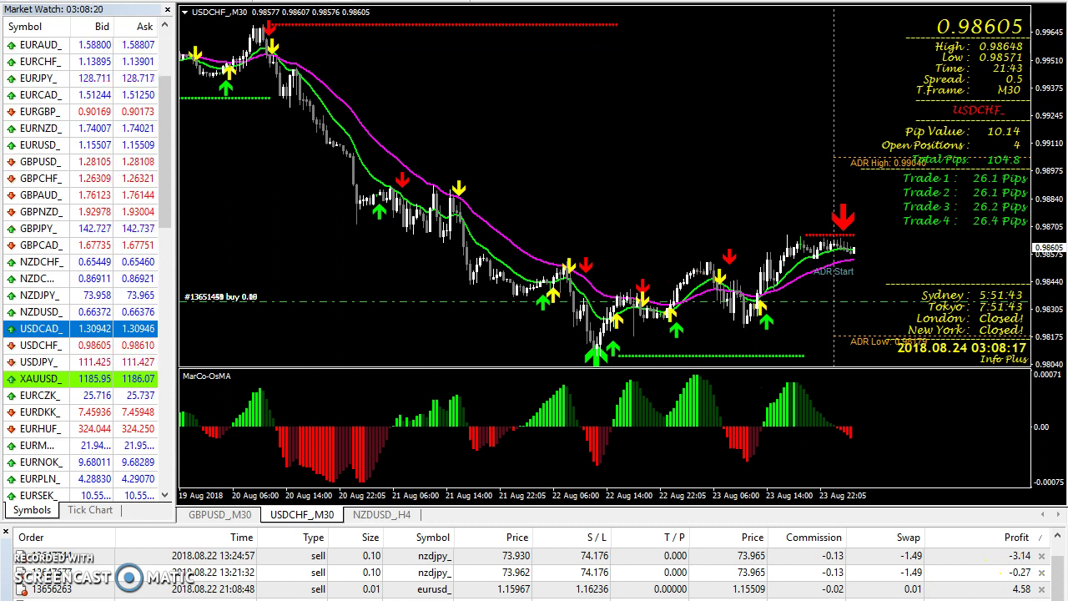
pyautogui.click(672, 72)
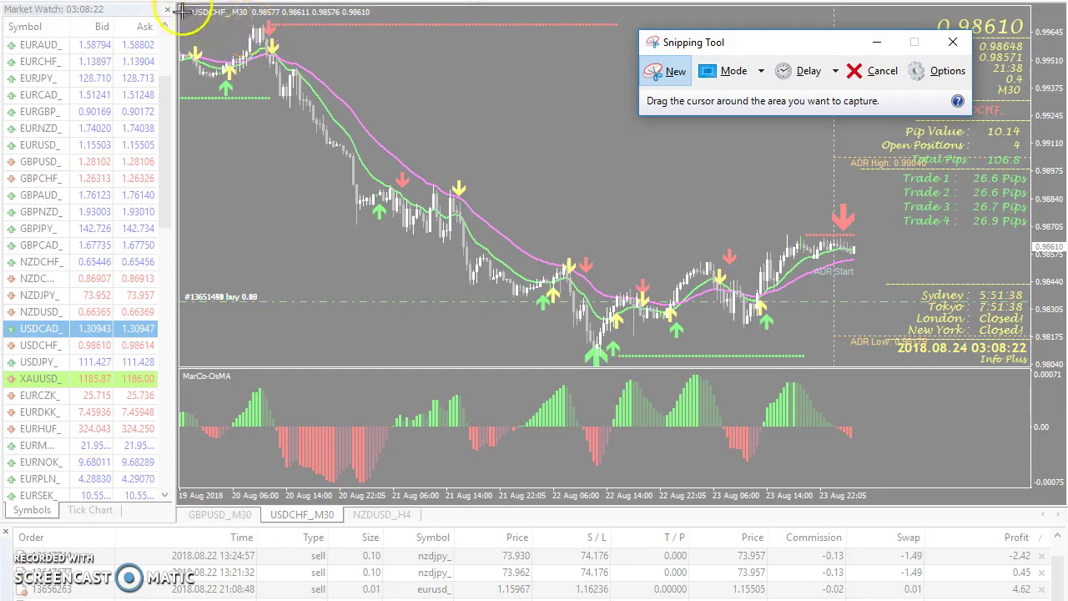
pyautogui.moveTo(180, 12); pyautogui.dragTo(1029, 486)
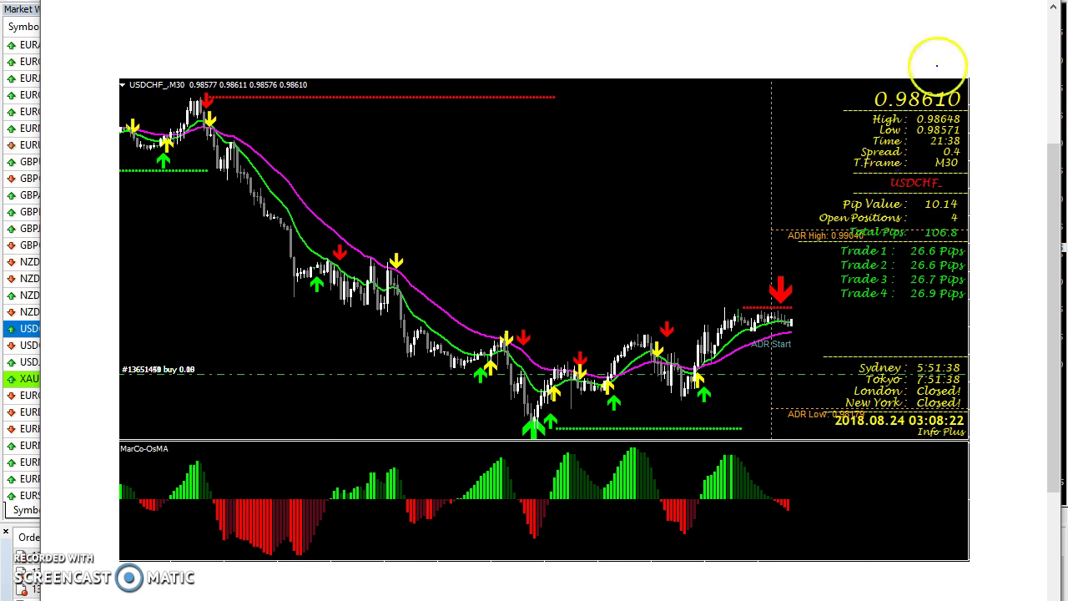
pyautogui.click(1053, 6)
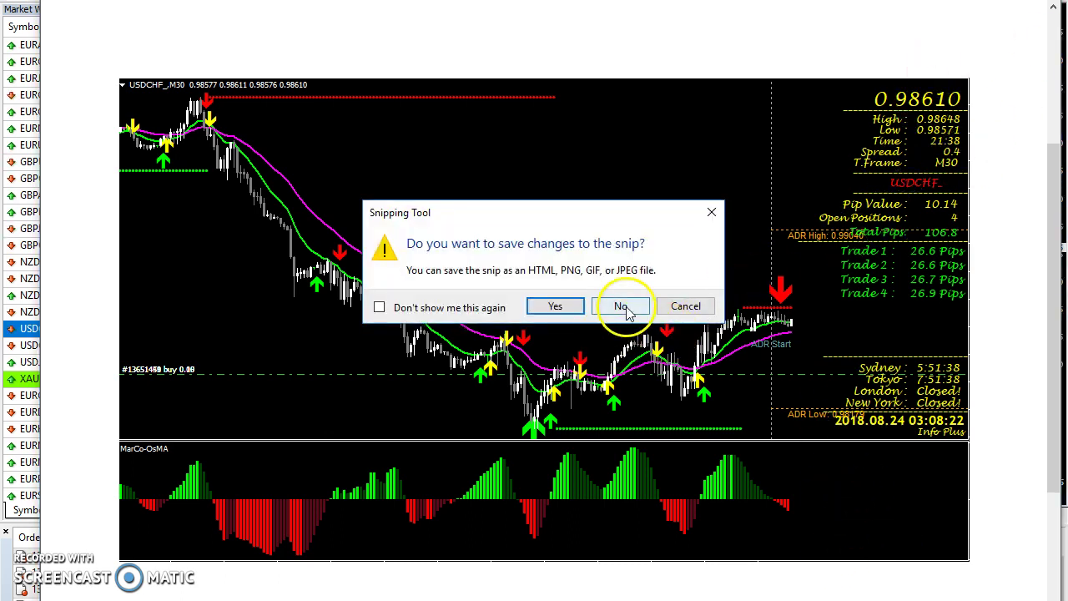
pyautogui.click(623, 306)
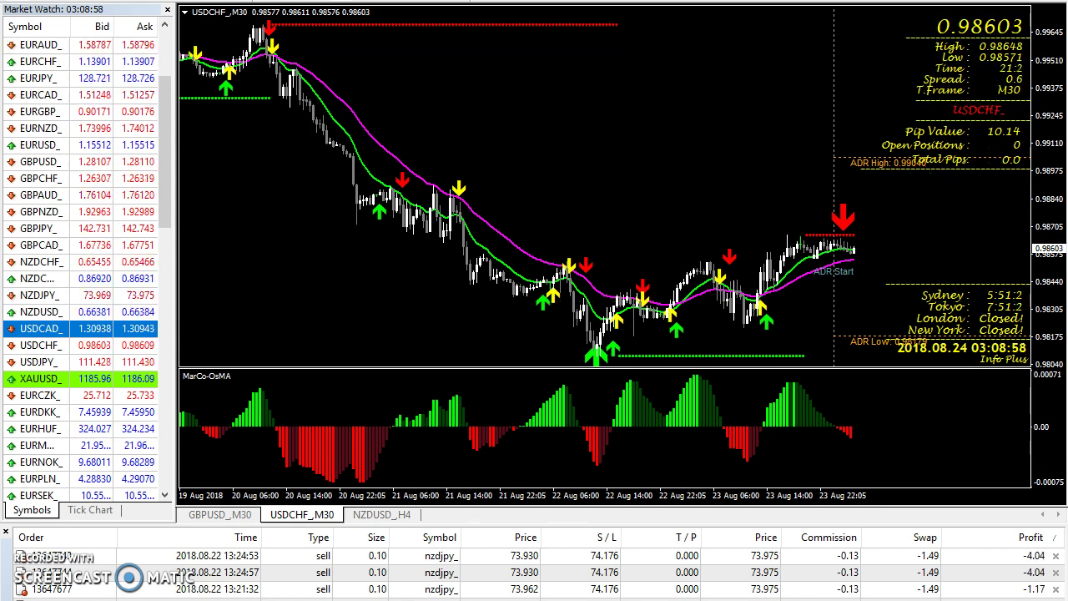
# Load EURUSD into the M30 chart to review its signals and open sell trades, and switch the timeframe to H1
pyautogui.moveTo(42, 144); pyautogui.dragTo(521, 360)
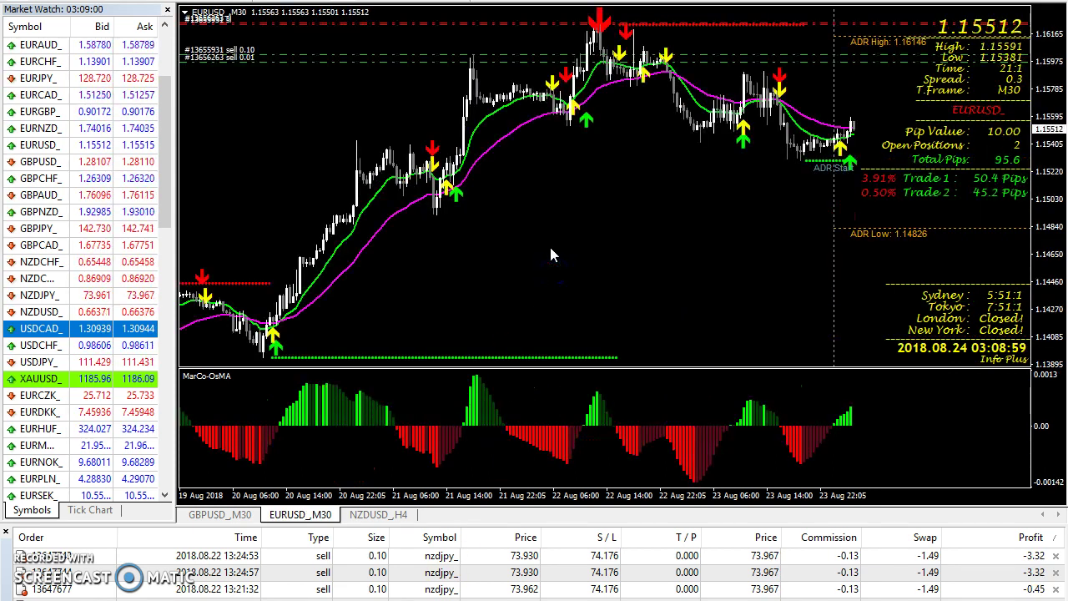
pyautogui.click(557, 219)
pyautogui.click(599, 155)
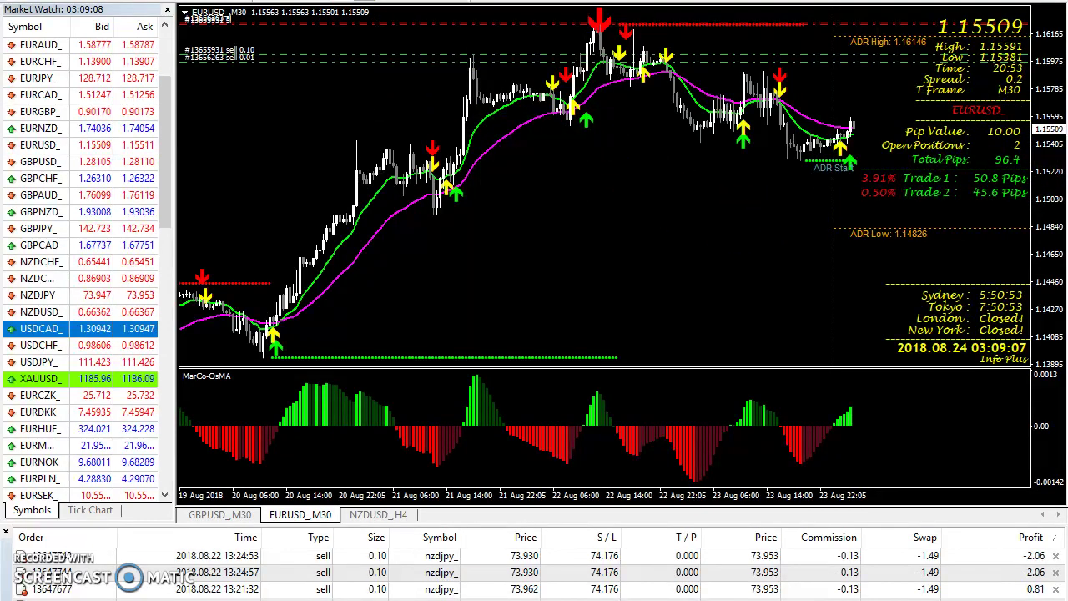
pyautogui.click(373, 3)
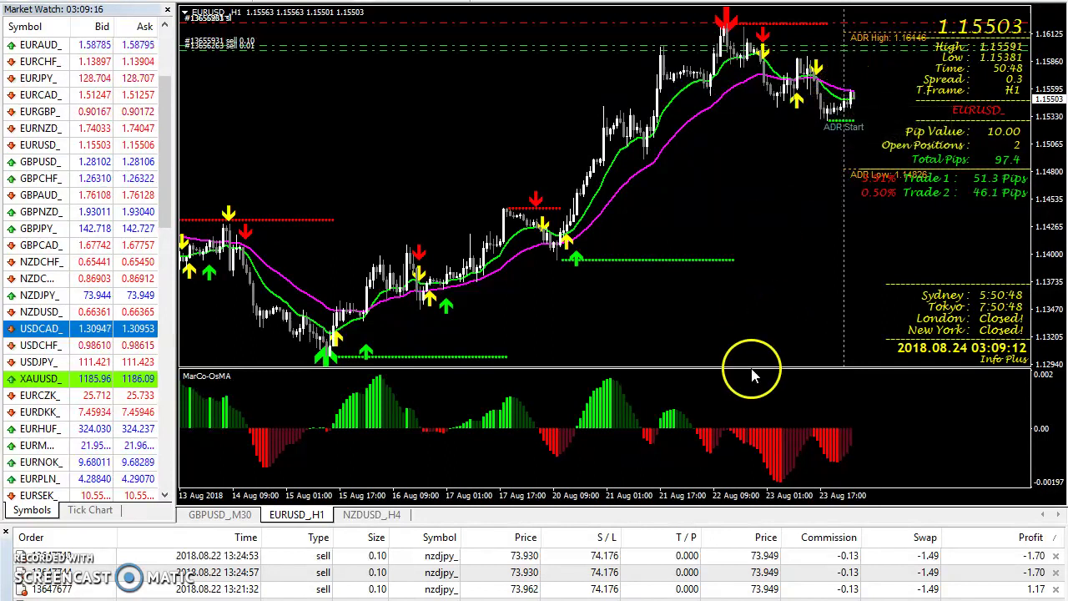
# Bring NZDJPY into the chart at H4 and close its three open 0.10-lot sell trades
pyautogui.click(442, 555)
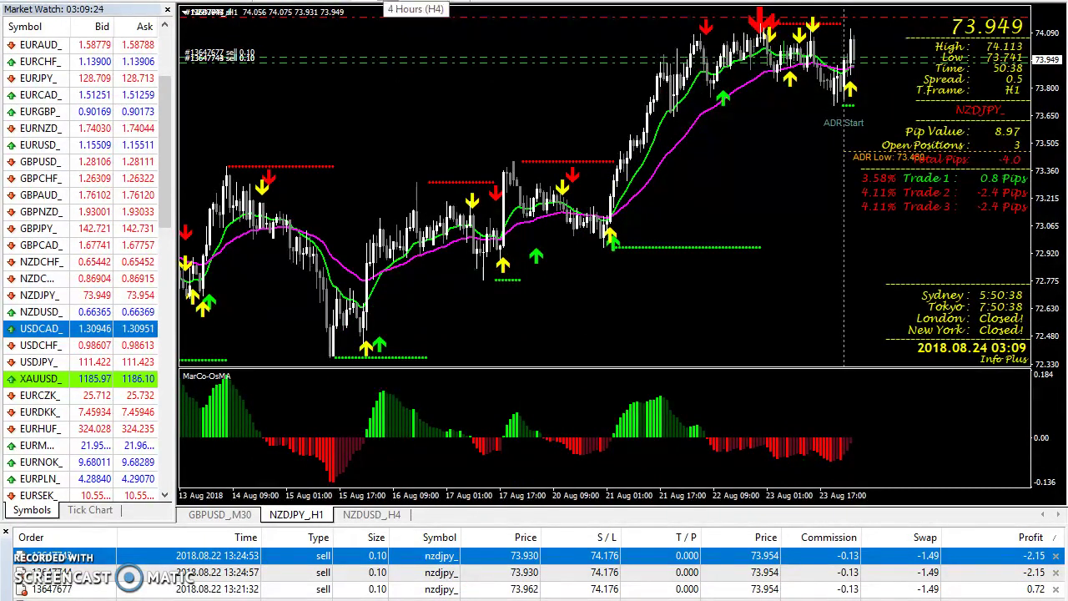
pyautogui.click(410, 1)
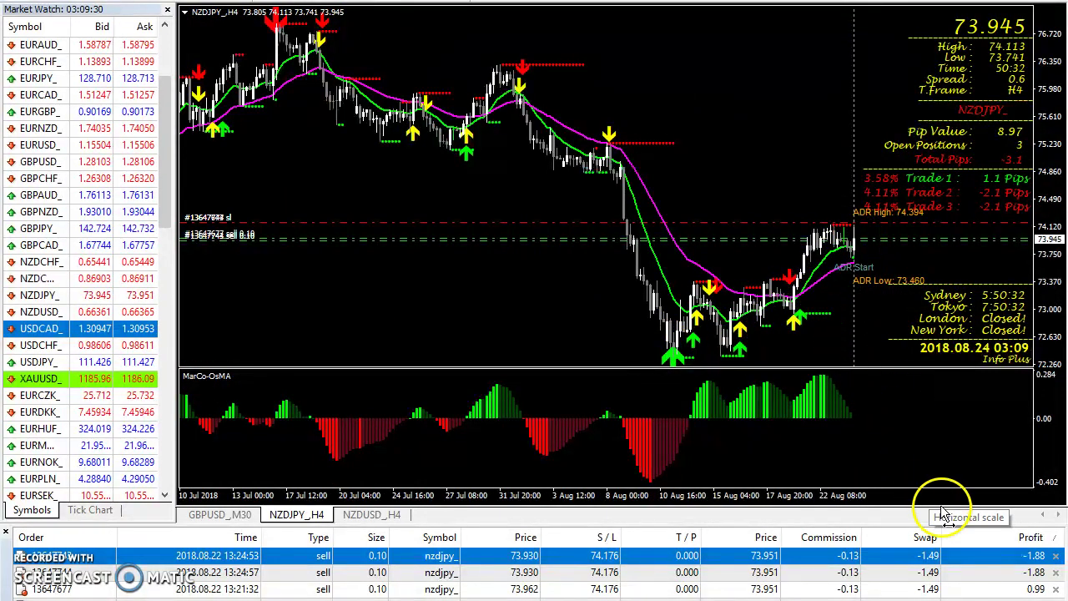
pyautogui.click(1053, 555)
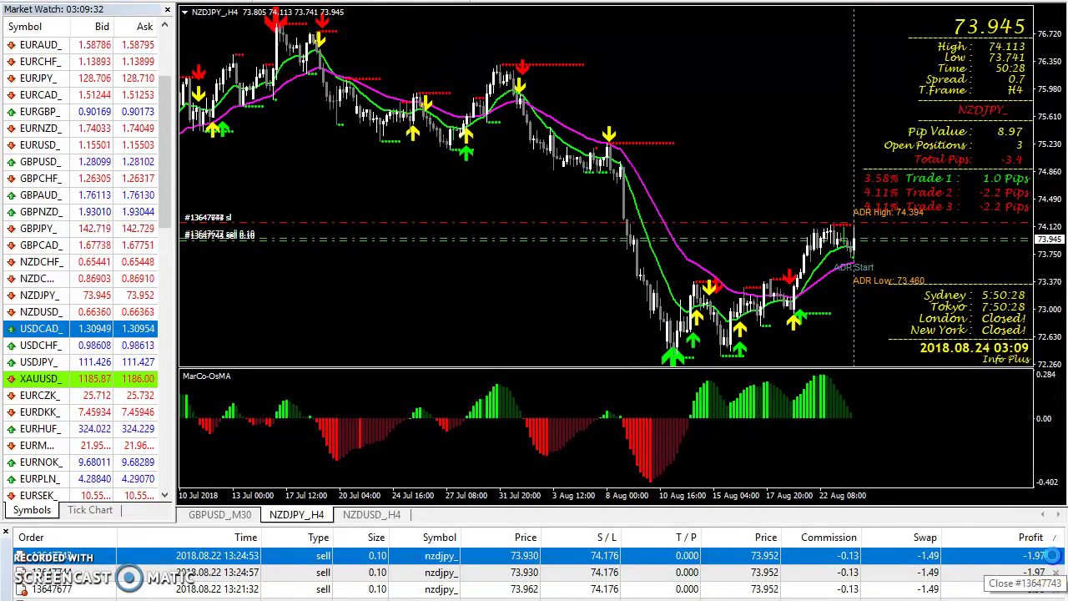
pyautogui.click(1054, 557)
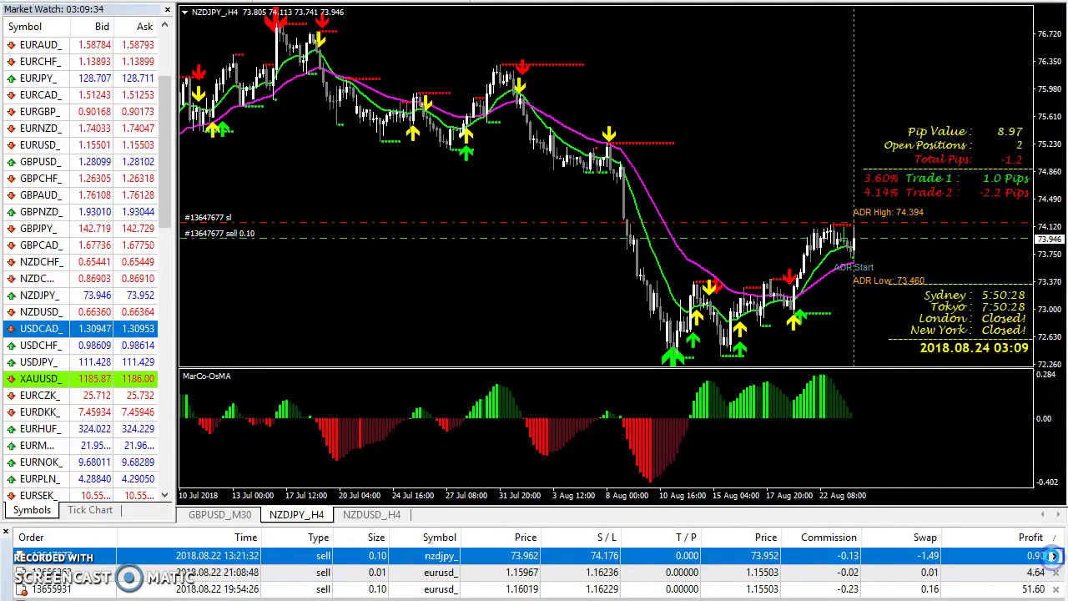
pyautogui.click(1053, 555)
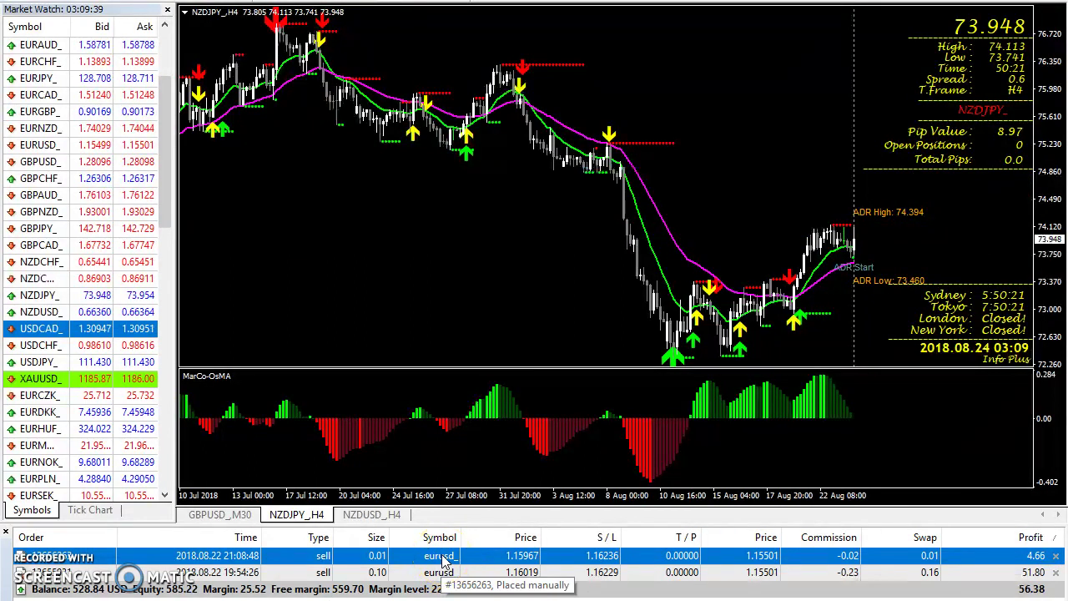
# Load EURUSD back into the H4 chart and step down to H1 to review its two open sell trades
pyautogui.moveTo(446, 572); pyautogui.dragTo(444, 262)
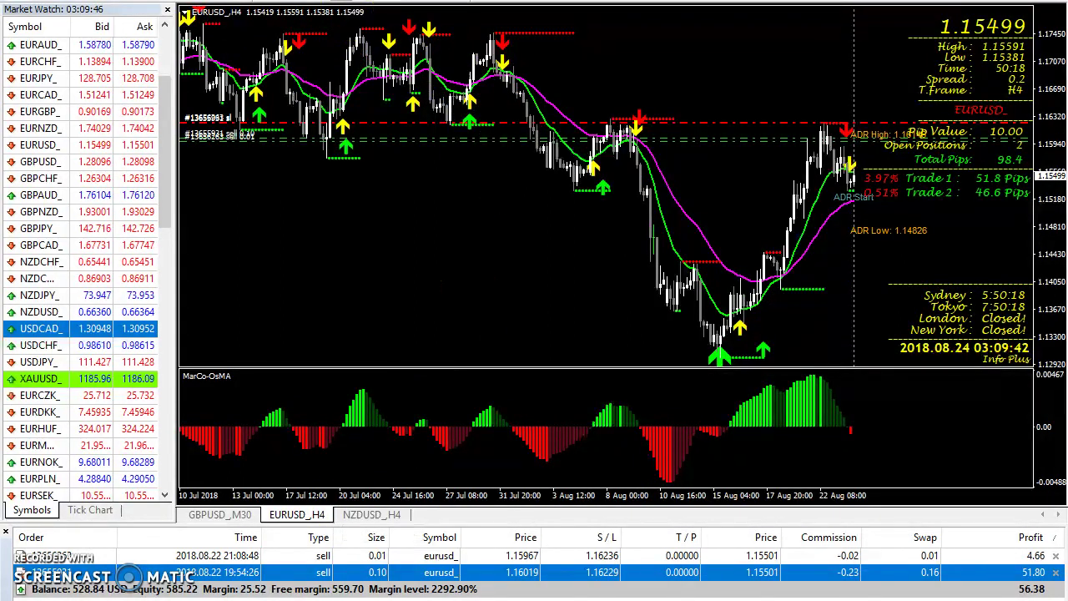
pyautogui.click(515, 1)
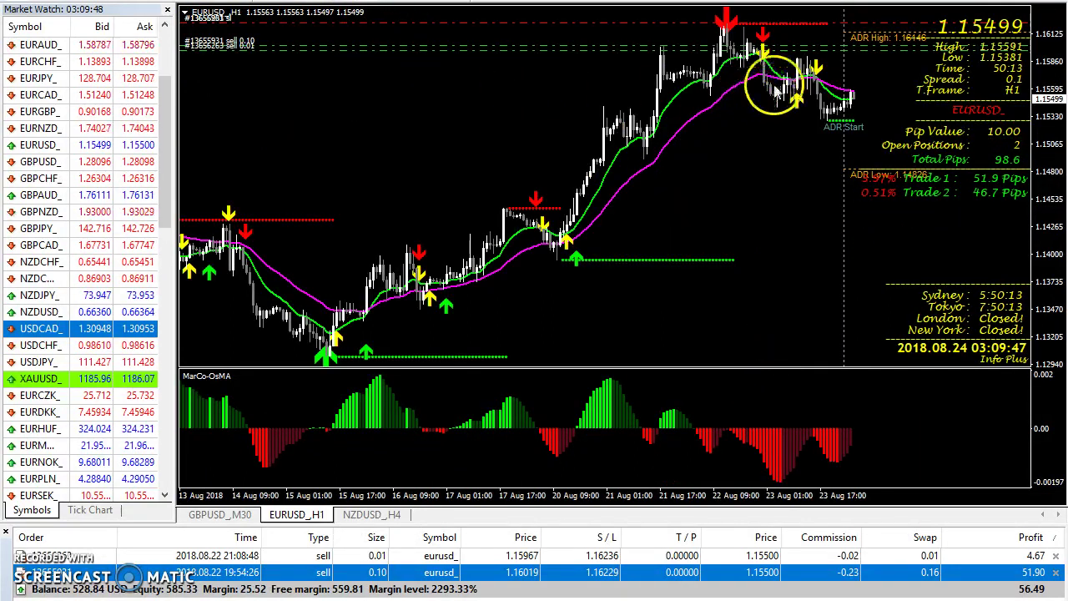